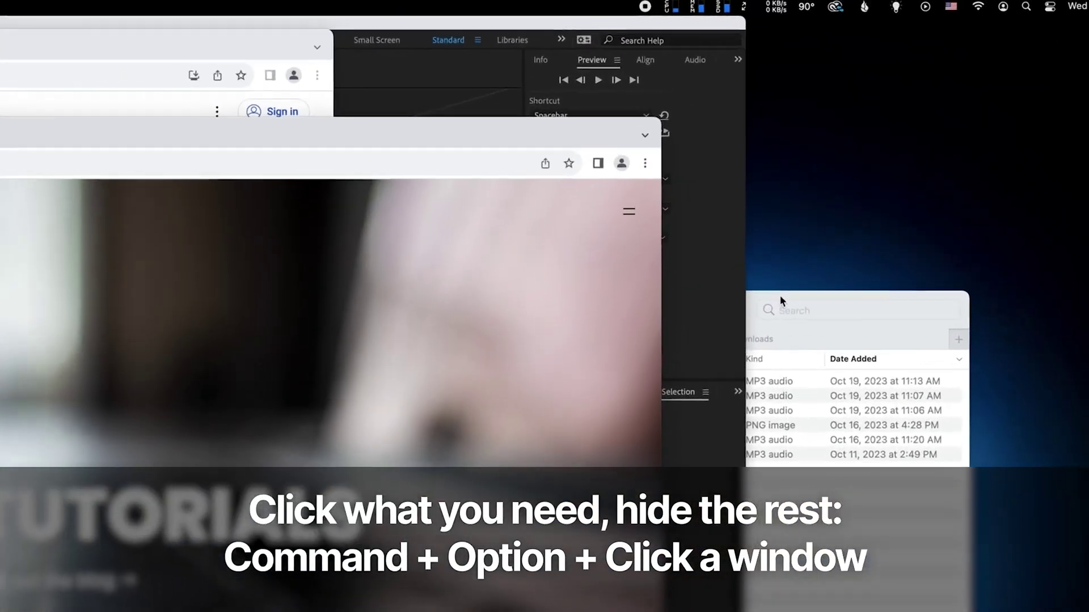
Hide all other apps, then show the Wallpapers folder as icons, list, columns and gallery.
{"action": "left_click", "coordinate": [901, 152], "text": "alt+super"}
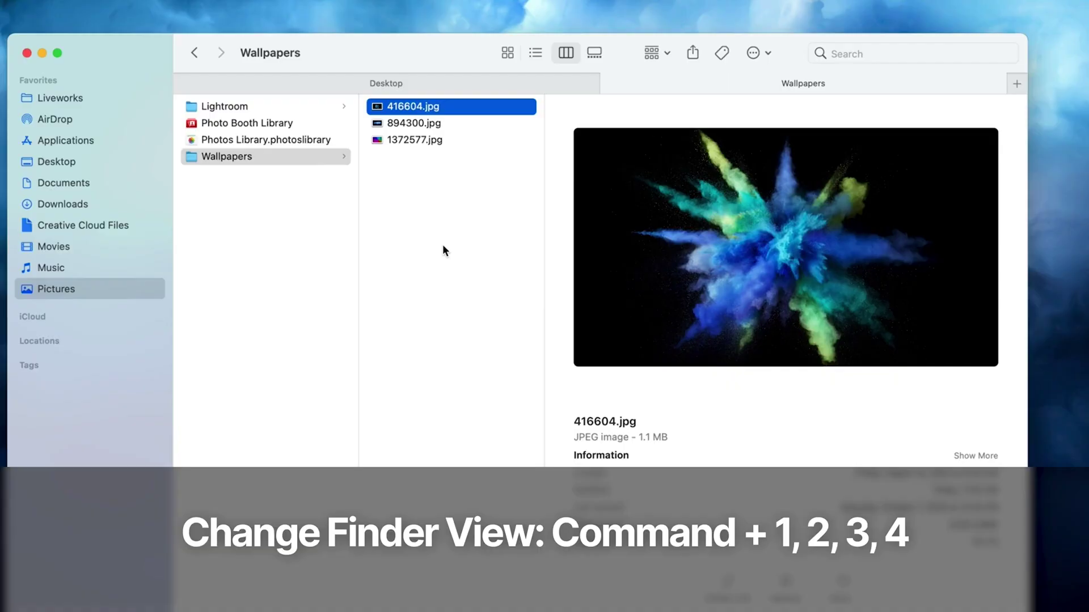
{"action": "key", "text": "super+1"}
{"action": "key", "text": "super+2"}
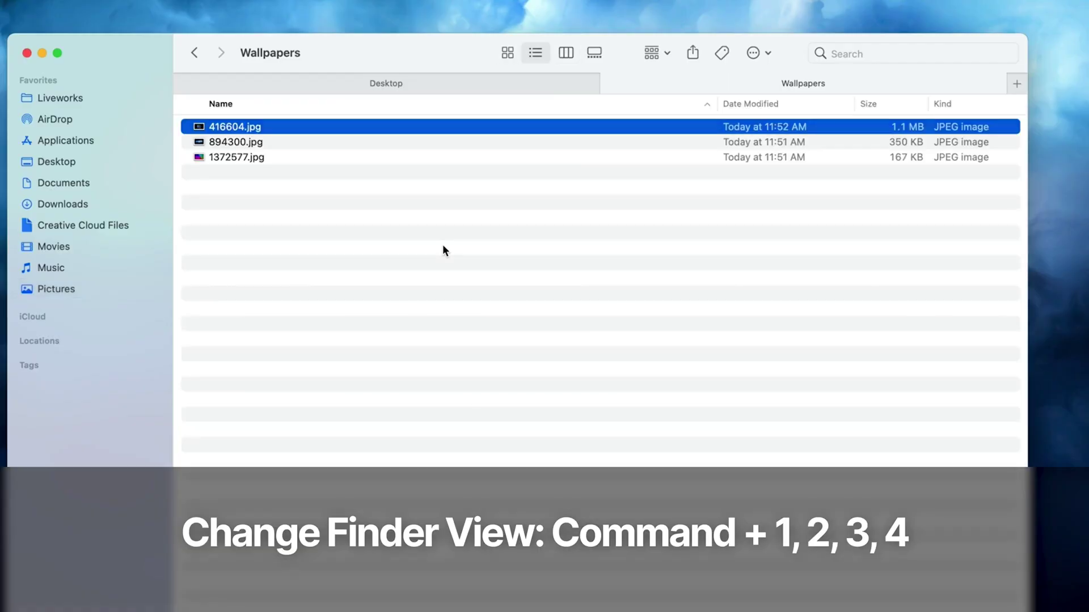
{"action": "key", "text": "super+3"}
{"action": "key", "text": "super+4"}
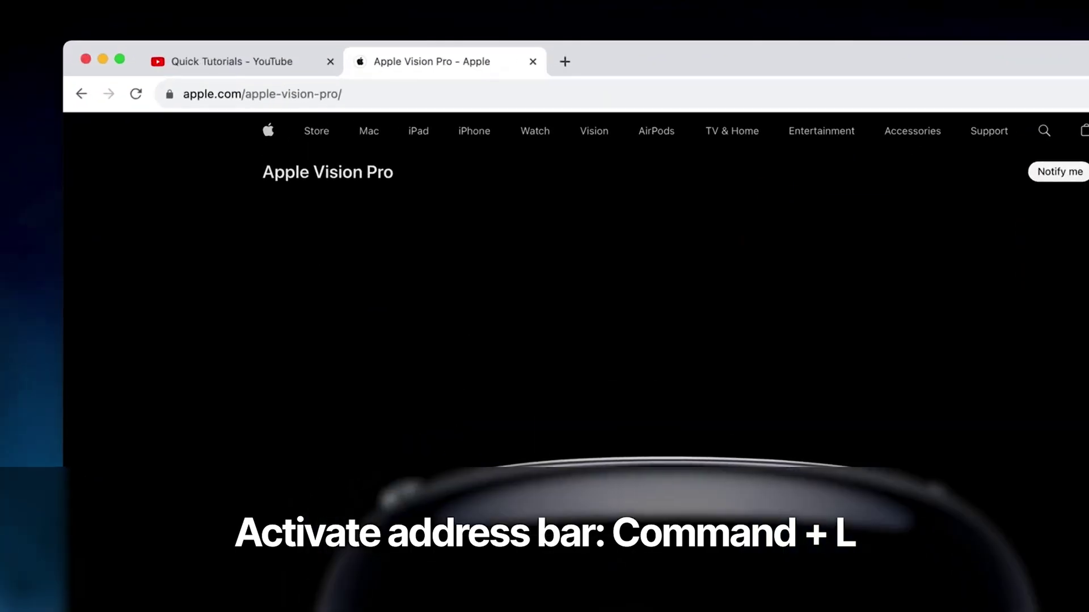
Load quicktutorials.blog from Chrome's address bar.
{"action": "key", "text": "super+l"}
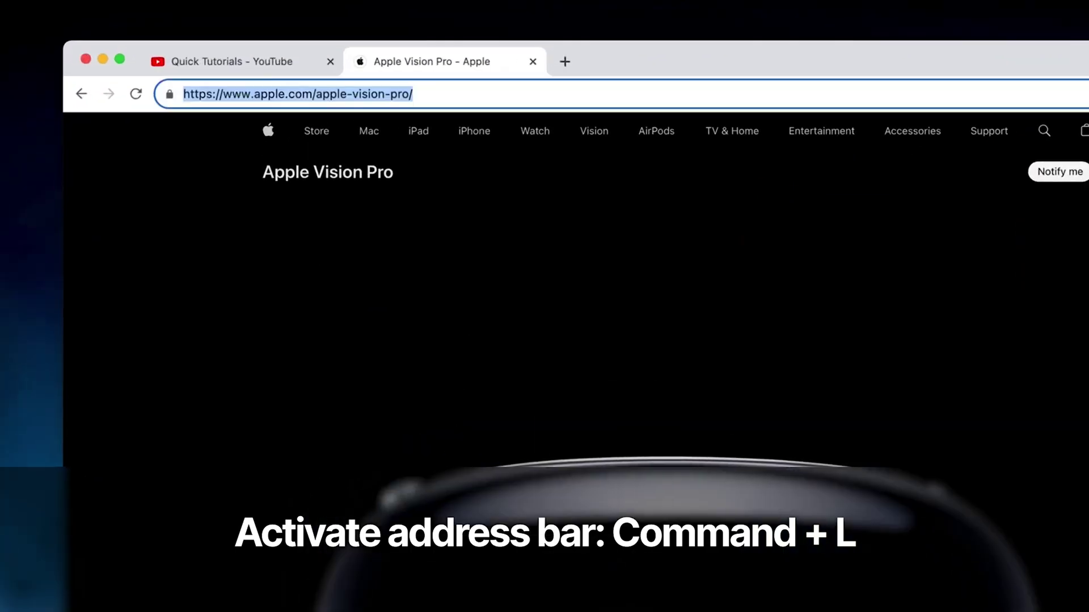
{"action": "type", "text": "quicktutorials.blog"}
{"action": "key", "text": "Return"}
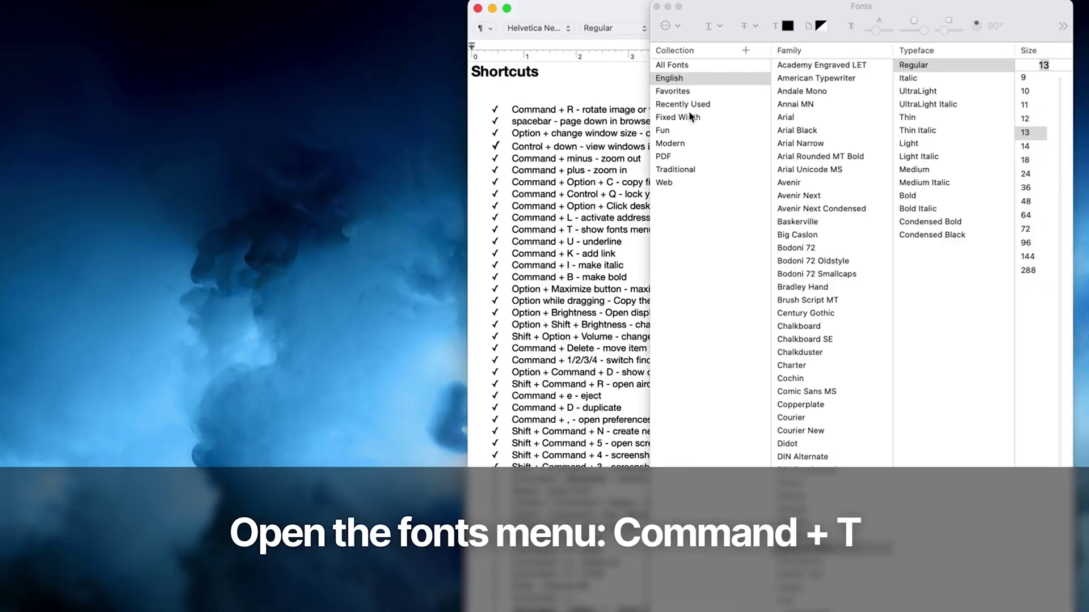
Apply a single underline to the 'Command + U - underline' line in TextEdit.
{"action": "left_click_drag", "start_coordinate": [716, 17], "coordinate": [131, 124]}
{"action": "left_click", "coordinate": [162, 121]}
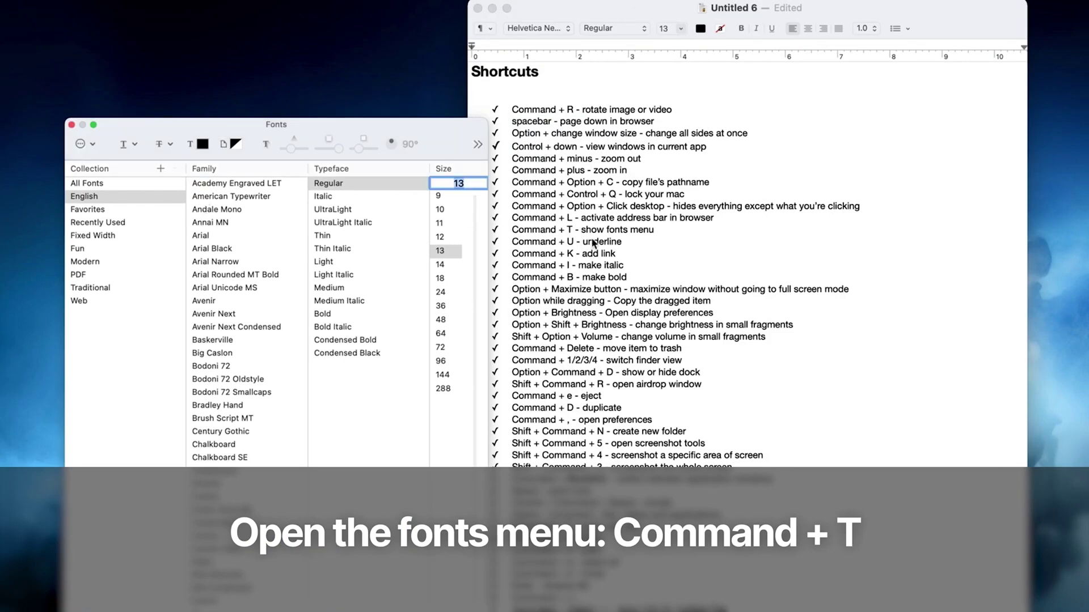
{"action": "left_click", "coordinate": [594, 243]}
{"action": "triple_click", "coordinate": [623, 245]}
{"action": "left_click", "coordinate": [164, 144]}
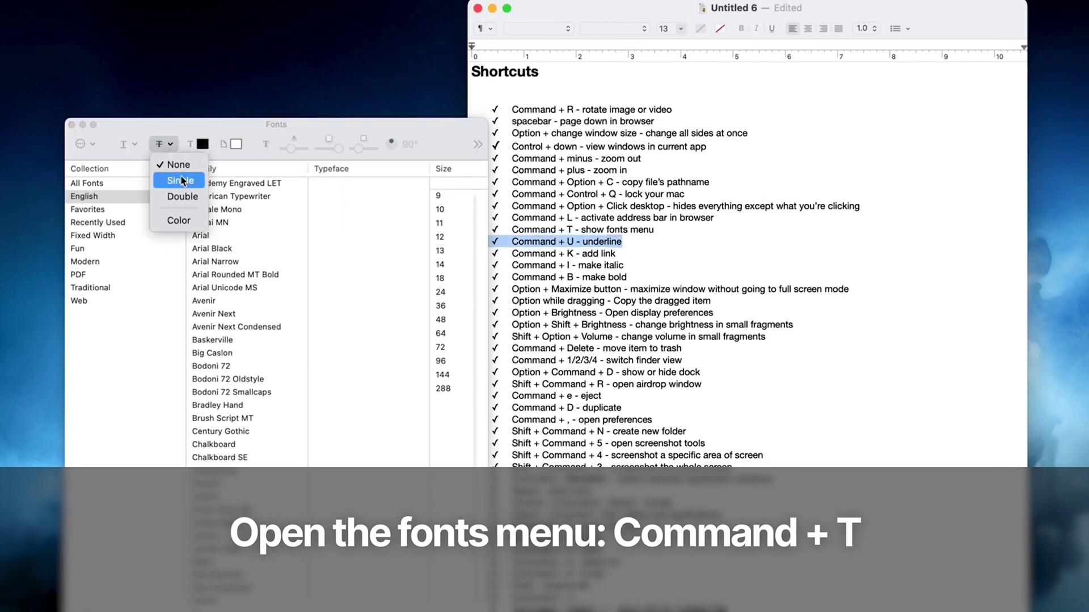
{"action": "left_click", "coordinate": [180, 180]}
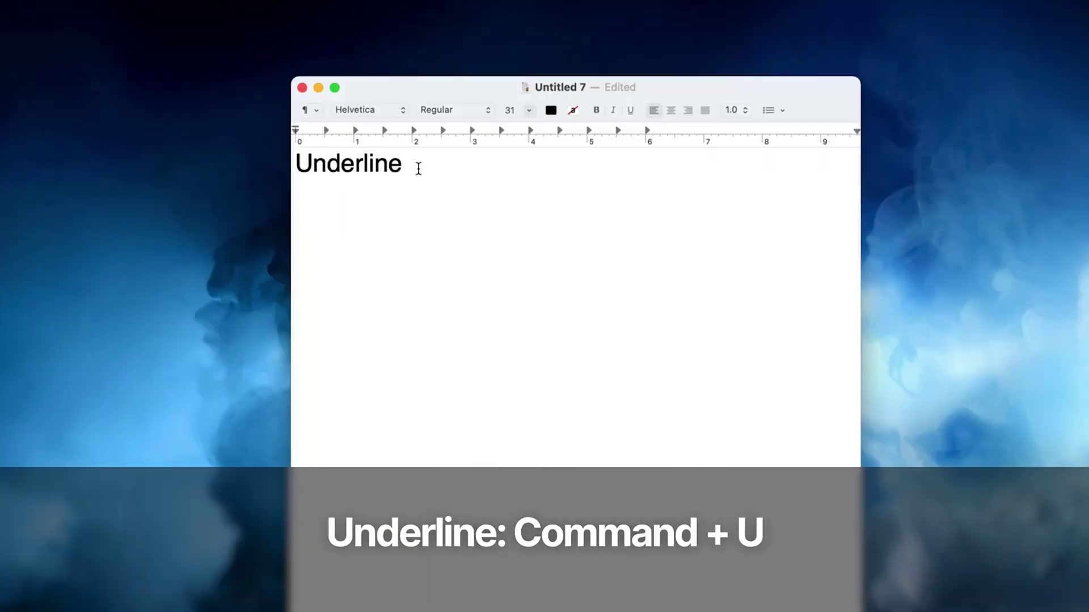
{"action": "left_click_drag", "start_coordinate": [418, 168], "coordinate": [238, 210]}
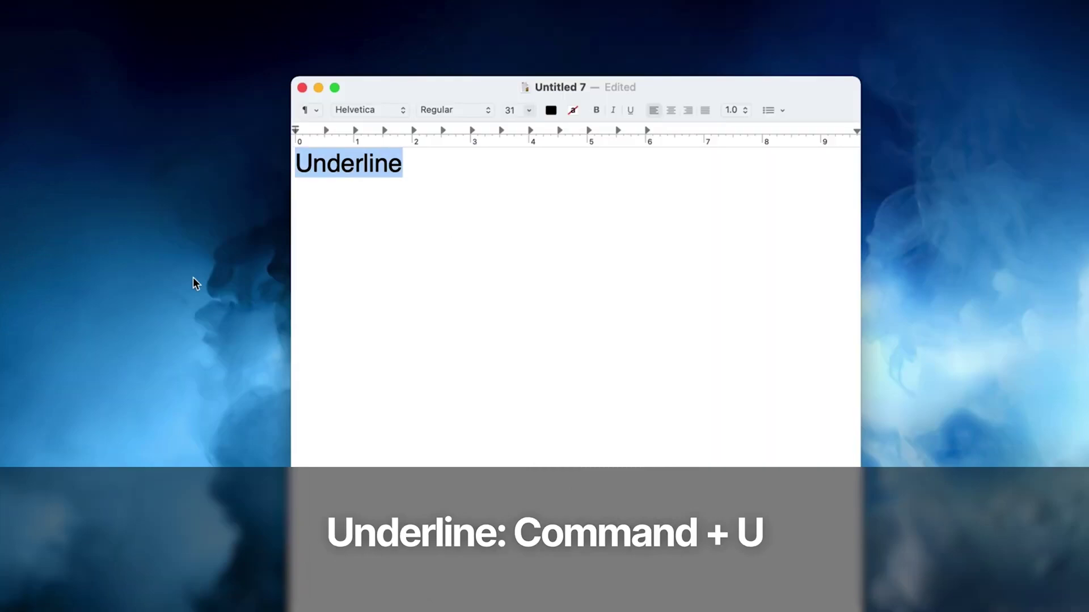
Underline the selected word, then type 'Check out the blog here' in Mail and link it.
{"action": "key", "text": "super+u"}
{"action": "type", "text": "Check out the blog "}
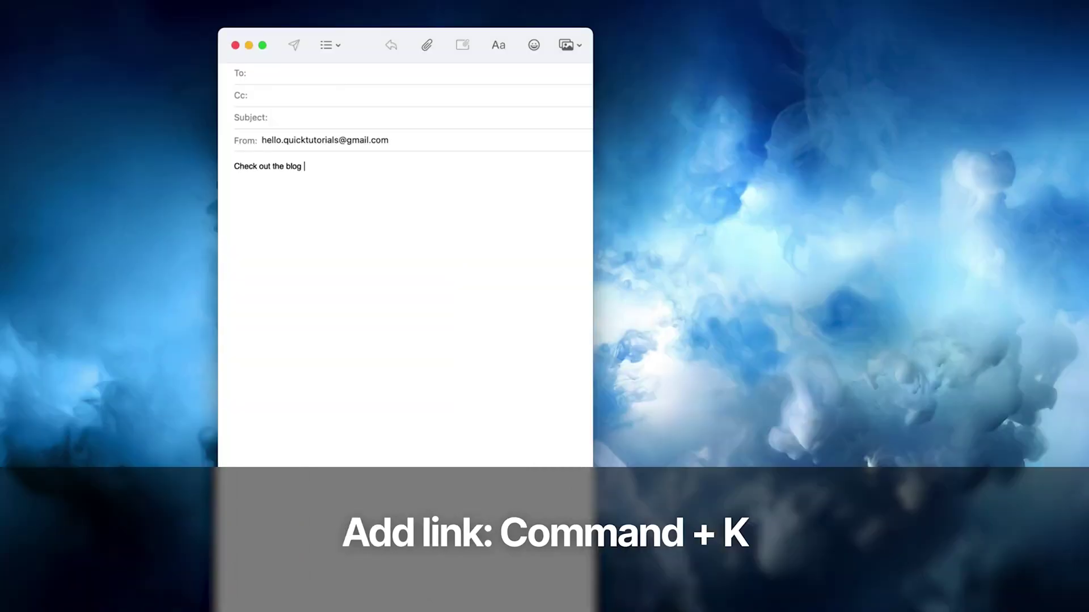
{"action": "type", "text": "here"}
{"action": "key", "text": "super+a"}
{"action": "key", "text": "super+k"}
{"action": "key", "text": "Return"}
Add the line 'Make italic' in italics and the line 'Make Bold' in bold below it.
{"action": "type", "text": "Make italic"}
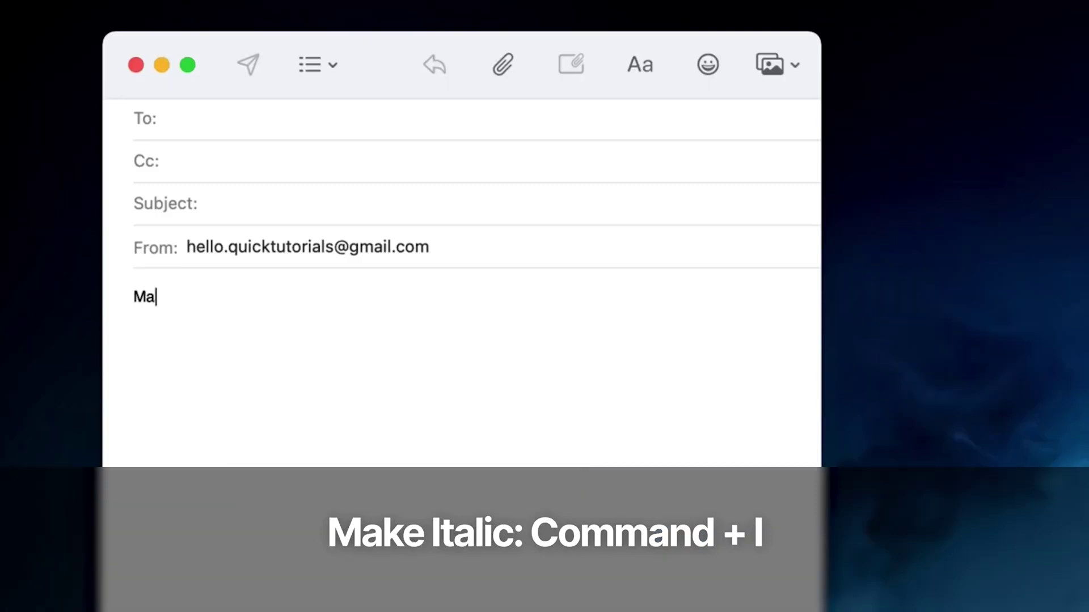
{"action": "key", "text": "super+a"}
{"action": "key", "text": "super+i"}
{"action": "key", "text": "Return"}
{"action": "type", "text": "Make Bold"}
{"action": "key", "text": "shift+Up"}
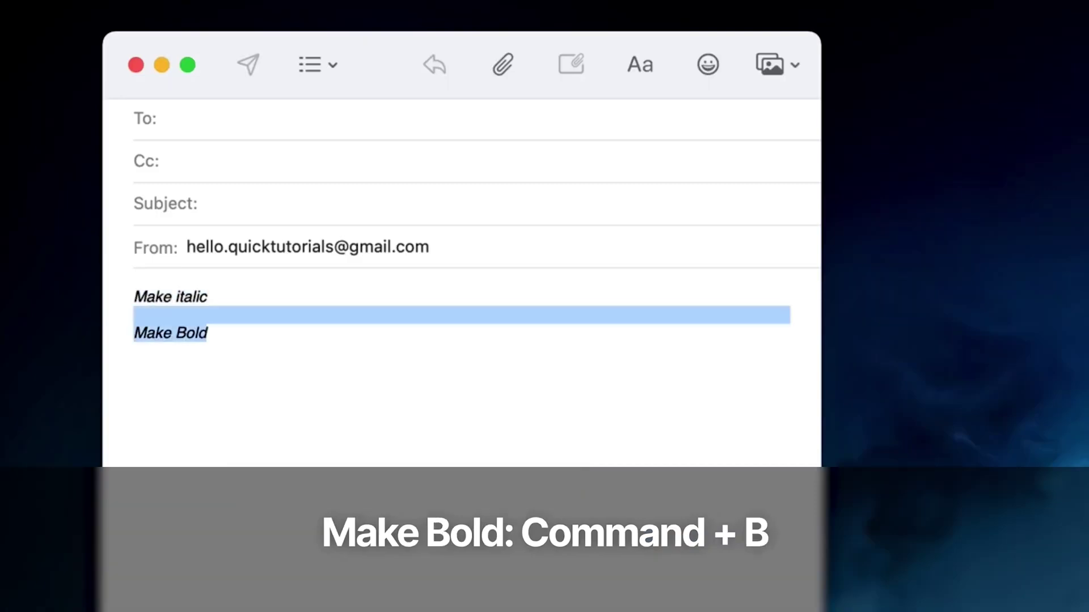
{"action": "key", "text": "super+b"}
{"action": "key", "text": "Right"}
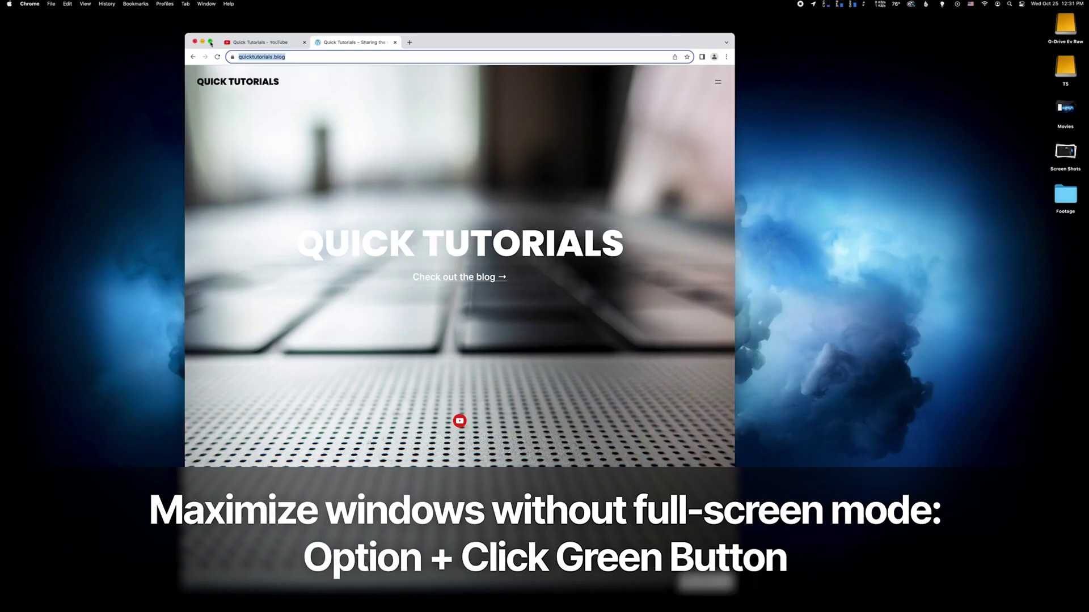
Maximize and restore the Chrome window, then copy DJI_0004.MOV into Movies.
{"action": "left_click", "coordinate": [210, 43], "text": "alt"}
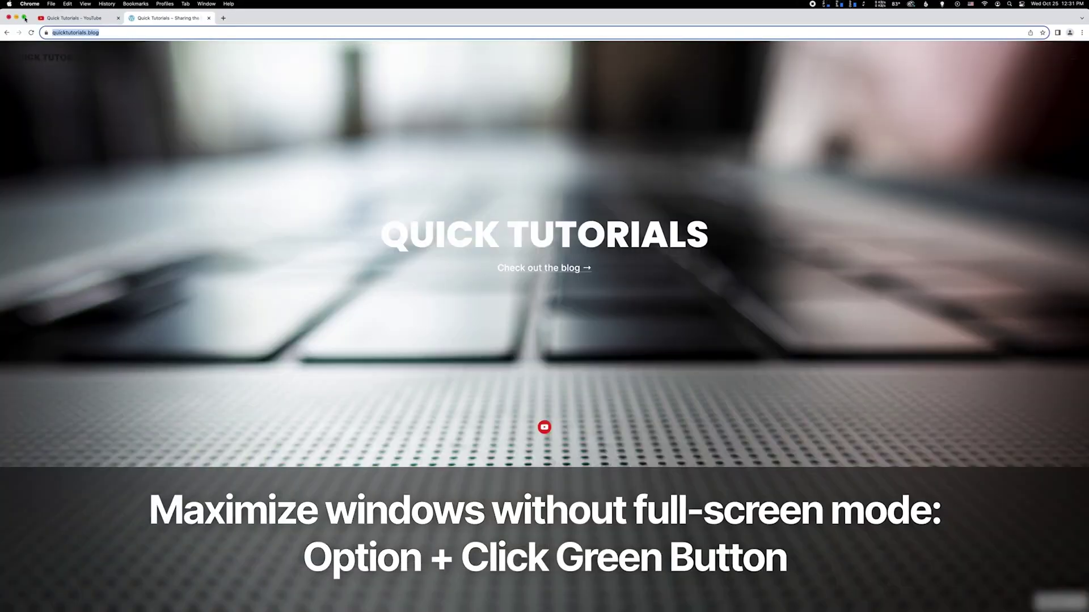
{"action": "left_click", "coordinate": [25, 18], "text": "alt"}
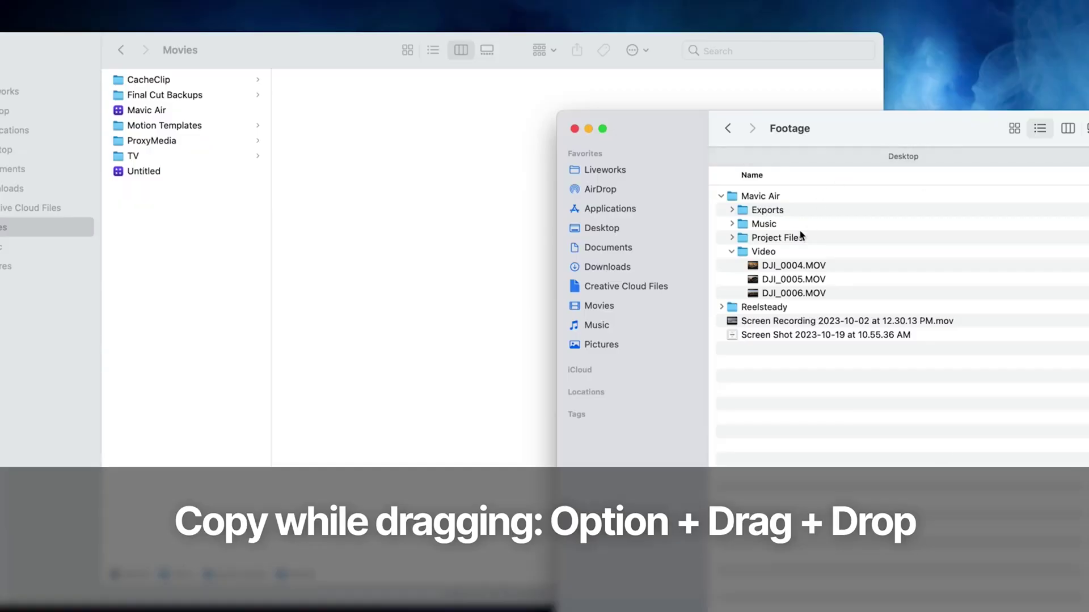
{"action": "left_click_drag", "start_coordinate": [794, 266], "coordinate": [193, 245]}
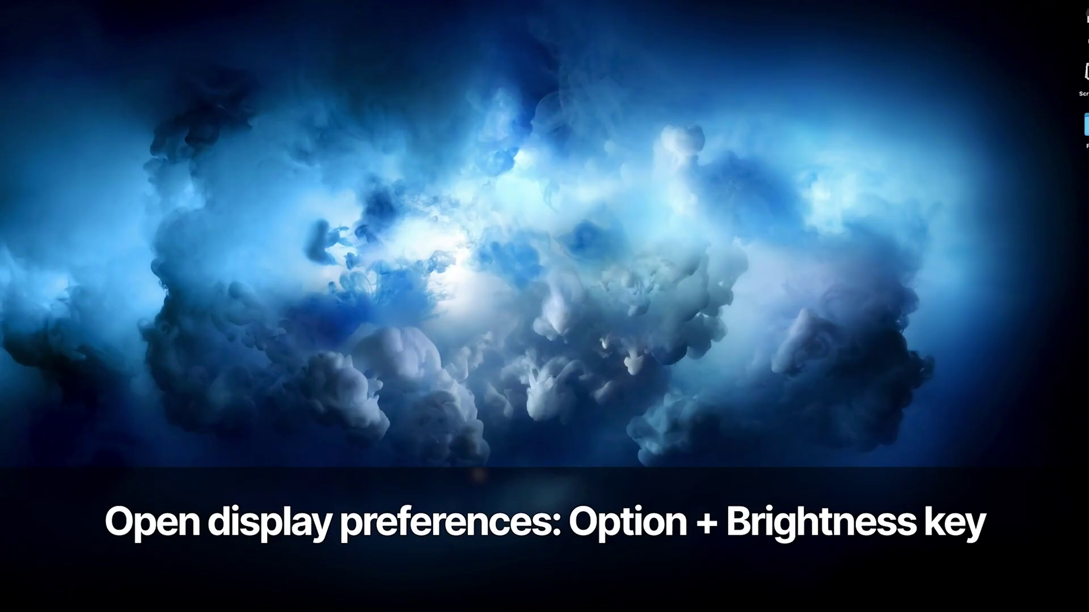
Open display preferences, page down the iPhone 15 page, and spread out all Chrome windows.
{"action": "key", "text": "alt+XF86MonBrightnessUp"}
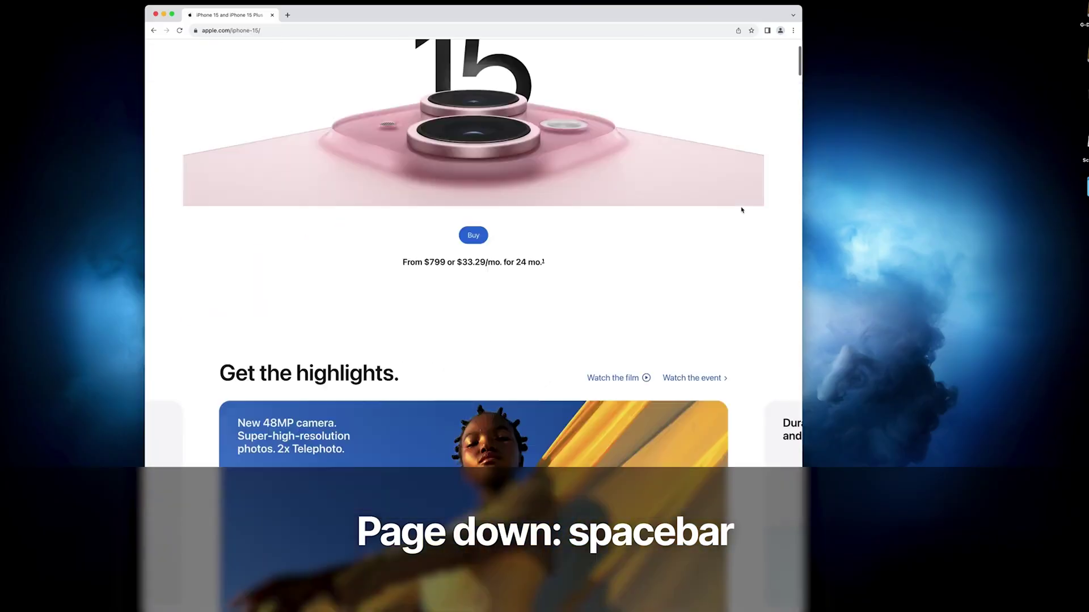
{"action": "key", "text": "space"}
{"action": "key", "text": "space"}
{"action": "key", "text": "space"}
{"action": "key", "text": "space"}
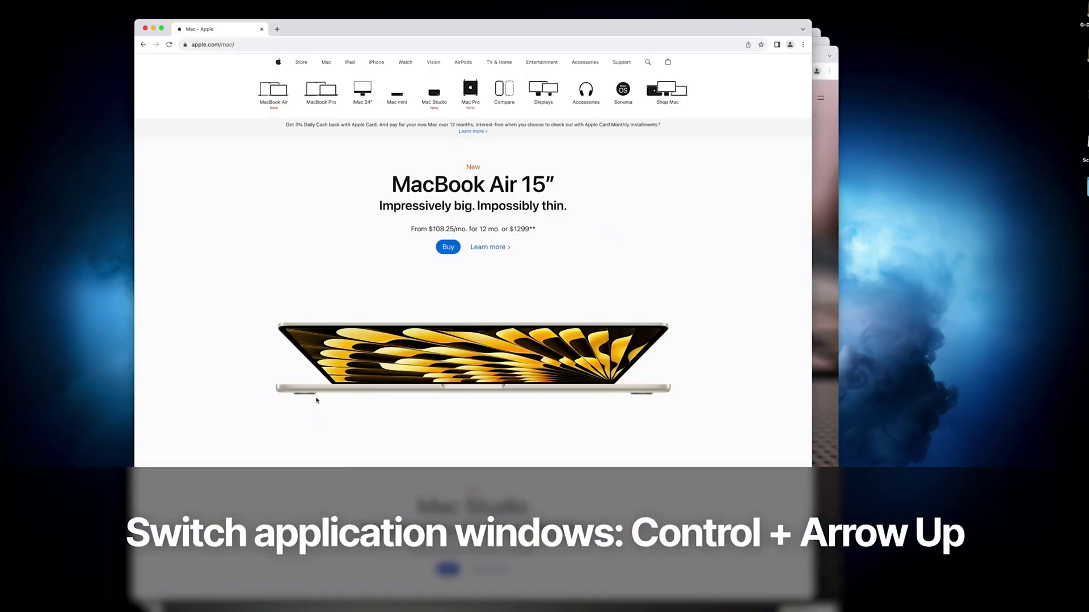
{"action": "key", "text": "ctrl+Up"}
{"action": "key", "text": "ctrl+Up"}
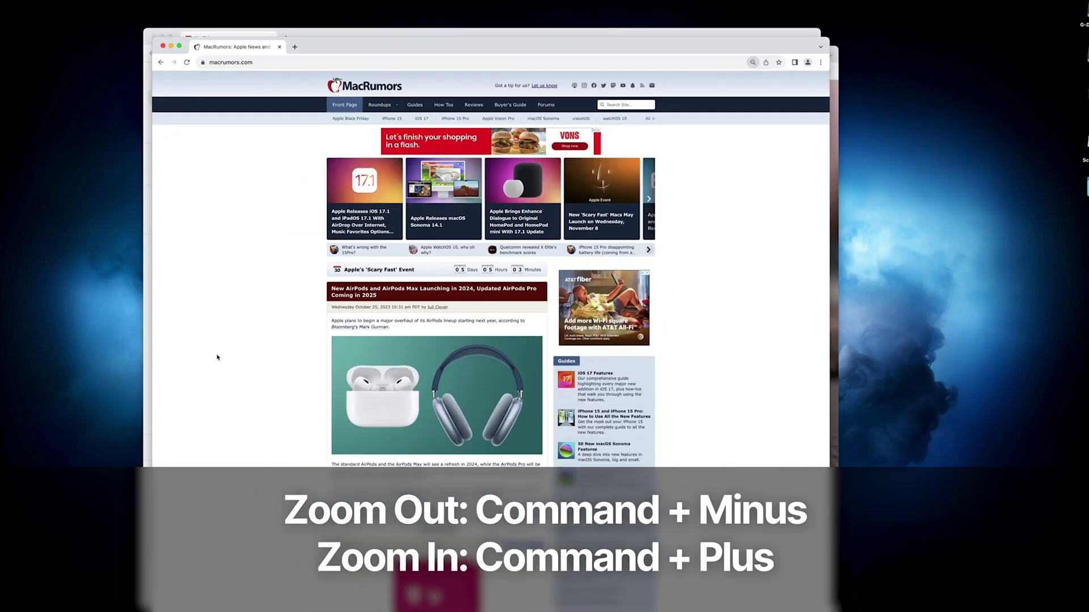
Zoom in on the MacRumors page, paste the file path into TextEdit, and trash the recording.
{"action": "key", "text": "super+plus"}
{"action": "key", "text": "super+plus"}
{"action": "key", "text": "super+plus"}
{"action": "key", "text": "super+plus"}
{"action": "key", "text": "super+plus"}
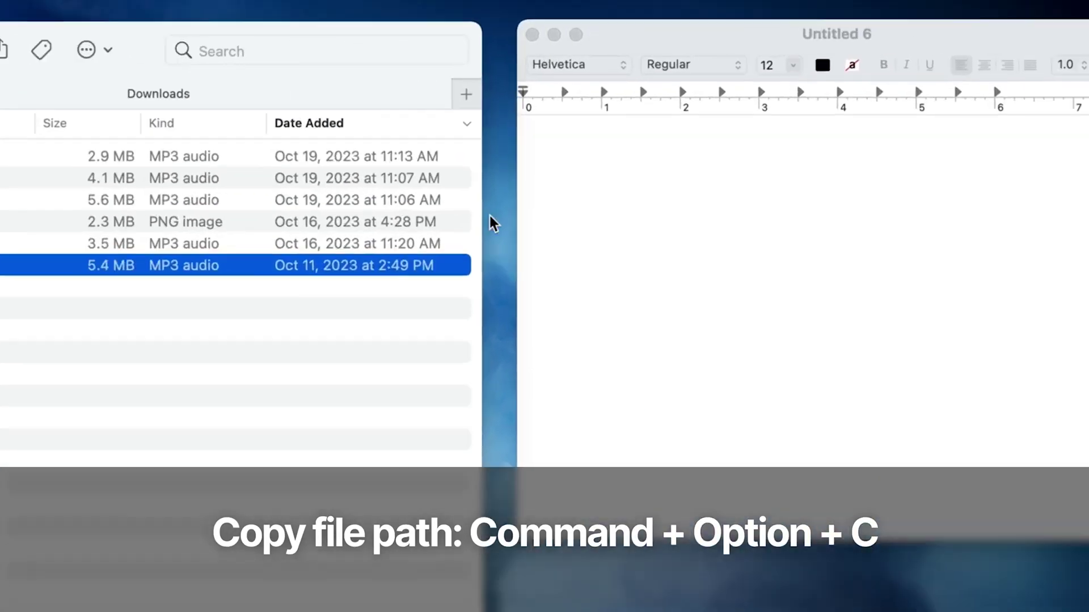
{"action": "left_click", "coordinate": [1012, 131]}
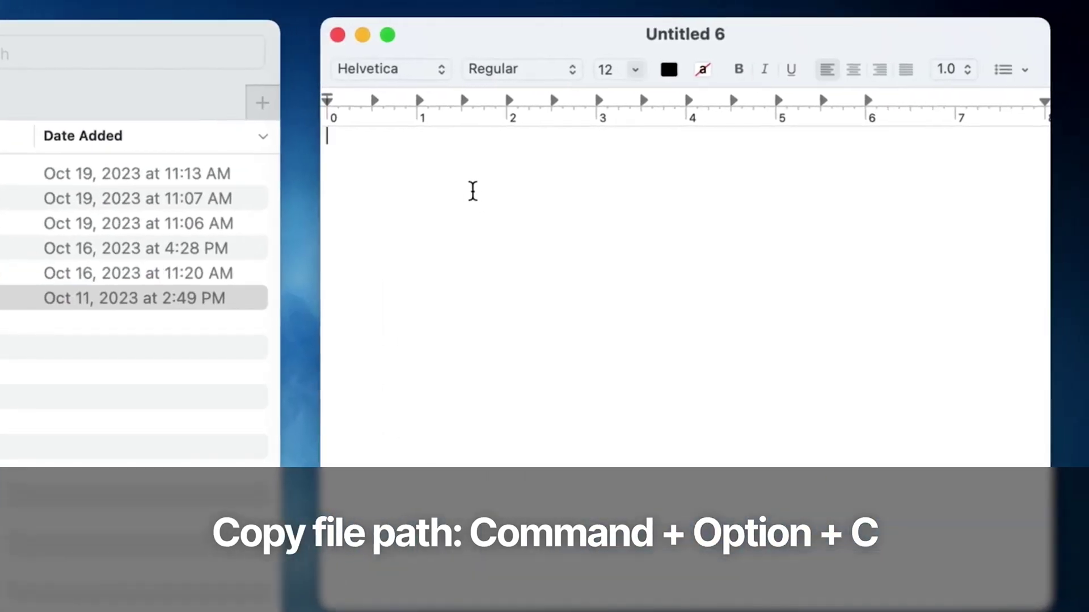
{"action": "type", "text": "/Users/quicktutorials/Downloads/innovation-hey-pluto-main-version-2517-02-13.mp3"}
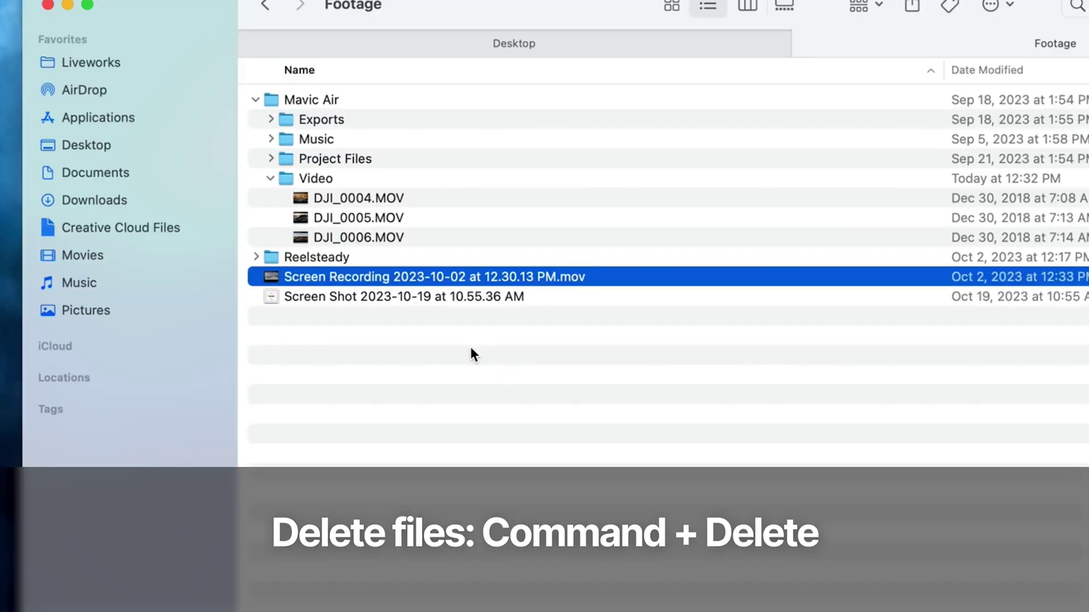
{"action": "key", "text": "super+BackSpace"}
{"action": "key", "text": "super+BackSpace"}
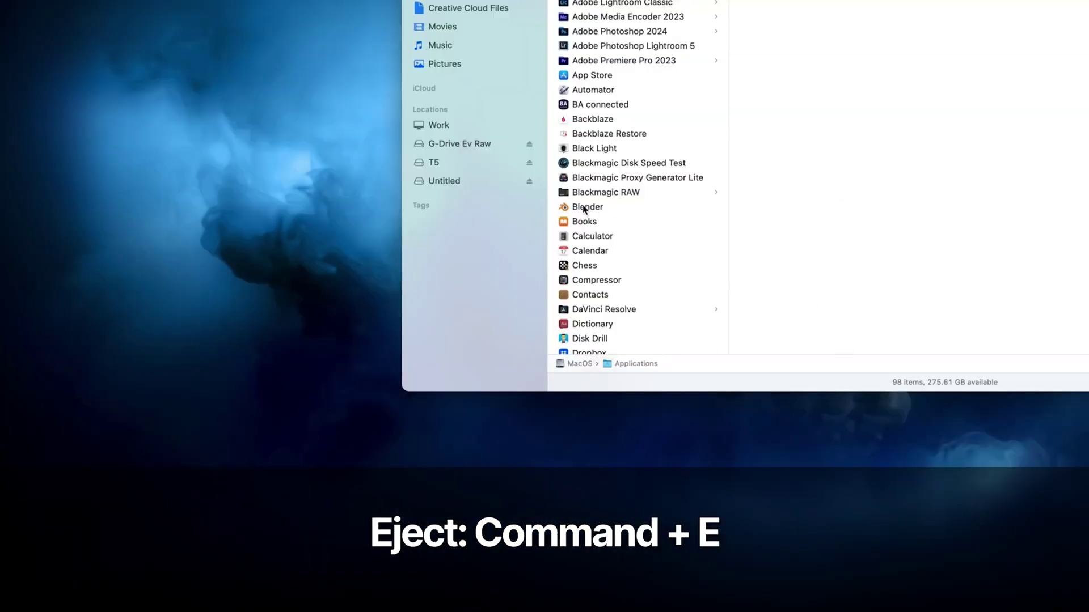
Duplicate DJI_0004.MOV, then show Safari's AutoFill settings and close them.
{"action": "left_click", "coordinate": [472, 179]}
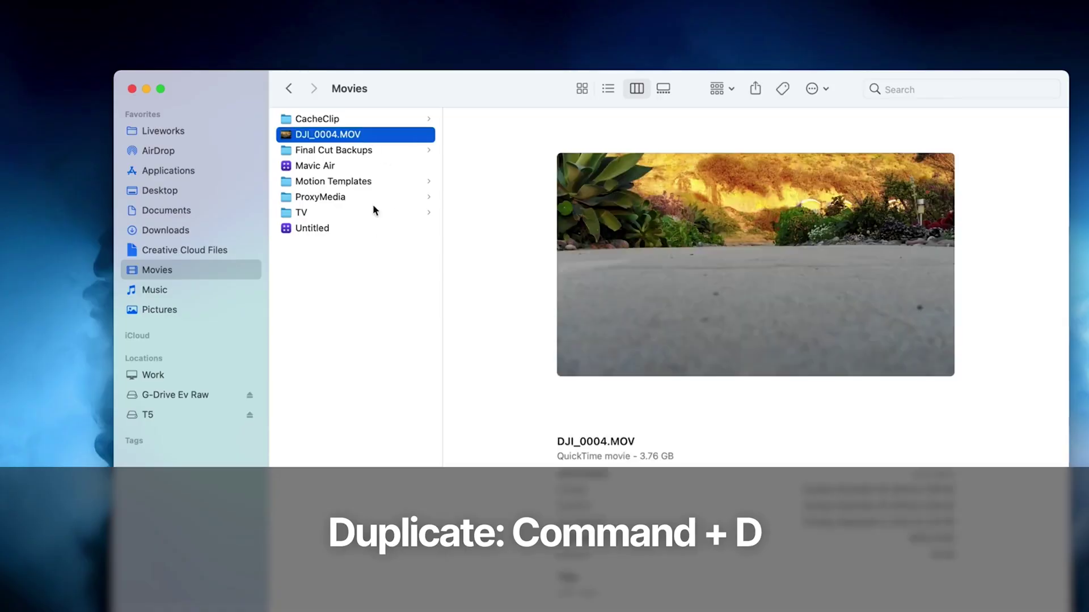
{"action": "key", "text": "super+d"}
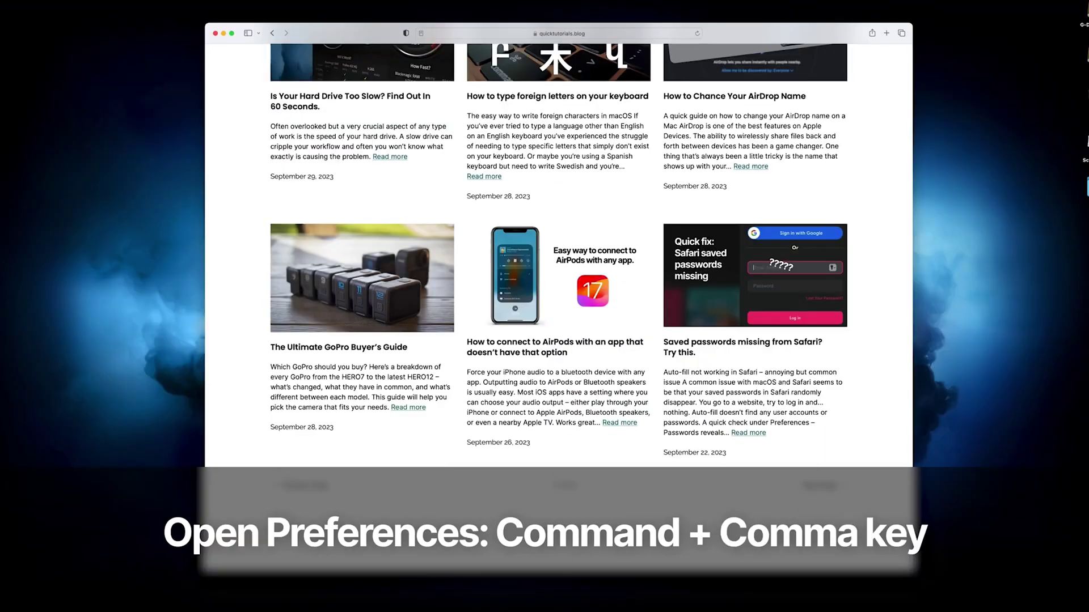
{"action": "key", "text": "super+comma"}
{"action": "left_click", "coordinate": [368, 208]}
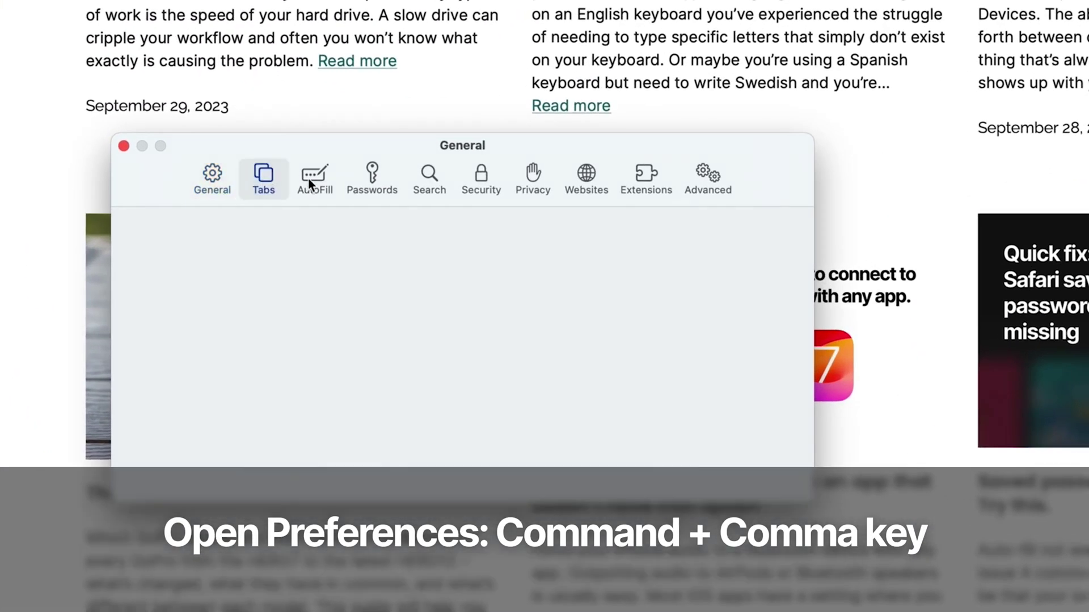
{"action": "left_click", "coordinate": [124, 146]}
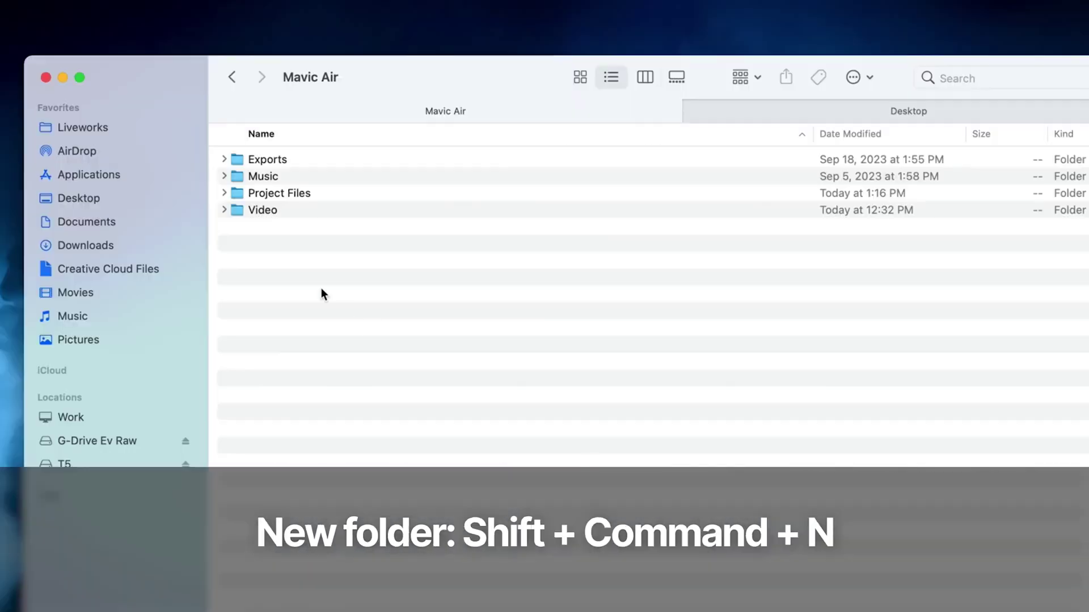
Create a new folder named Logos inside Mavic Air.
{"action": "key", "text": "shift+super+n"}
{"action": "type", "text": "Logos"}
{"action": "key", "text": "Return"}
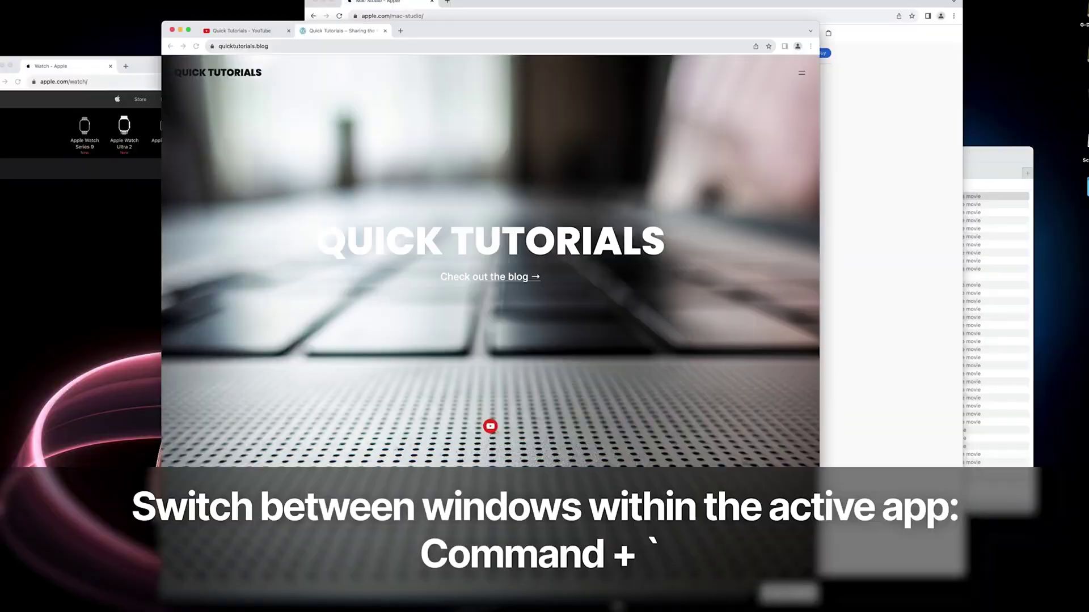
Cycle through the open Chrome windows until the Mac Studio window is in front.
{"action": "key", "text": "super+grave"}
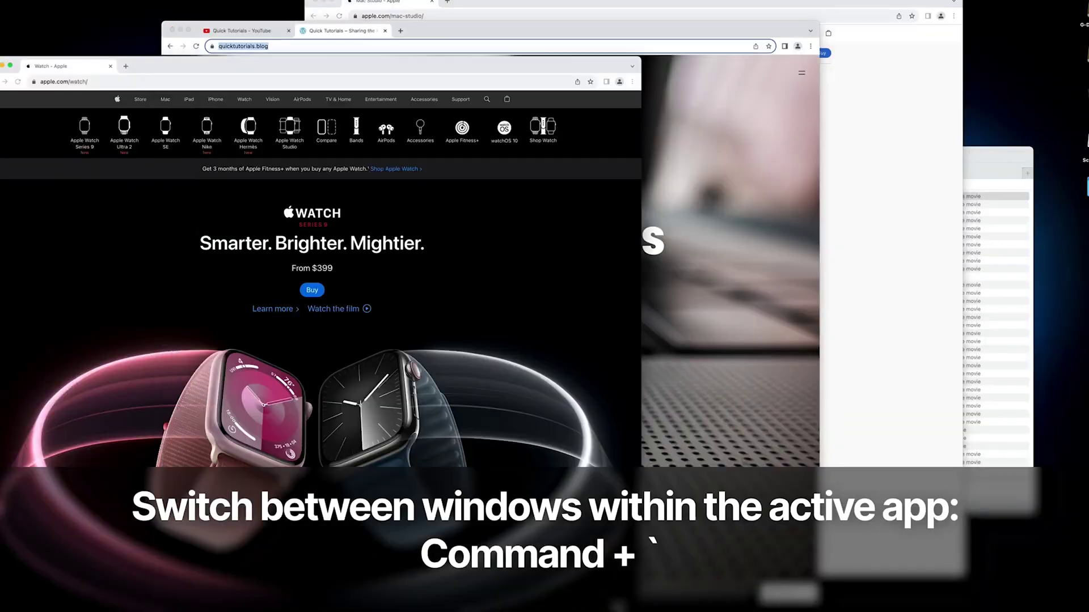
{"action": "key", "text": "super+grave"}
{"action": "key", "text": "super+grave"}
{"action": "key", "text": "shift+super+grave"}
{"action": "key", "text": "shift+super+grave"}
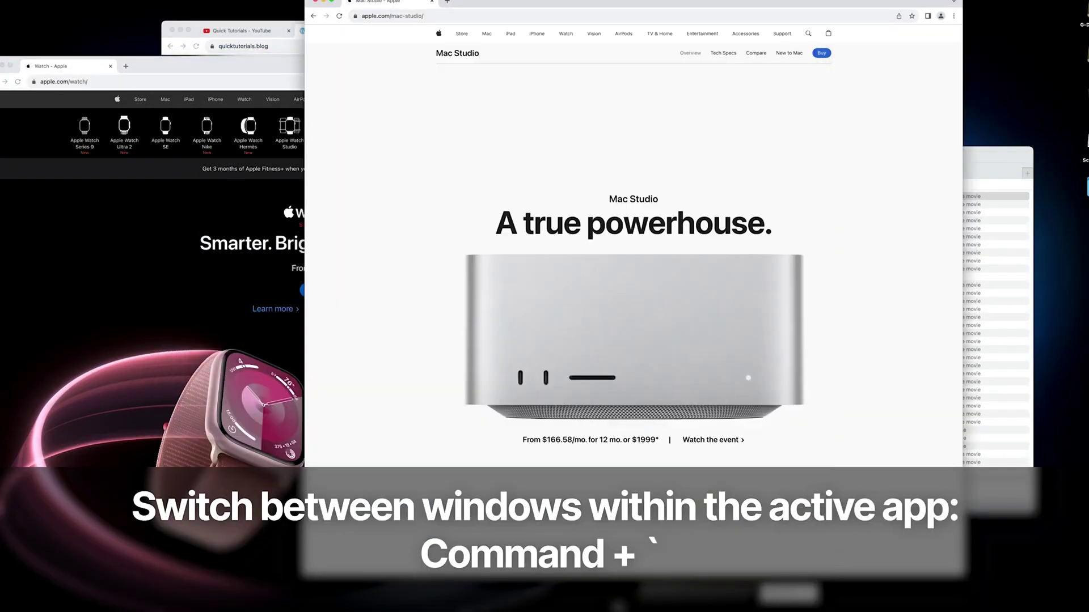
{"action": "key", "text": "super+grave"}
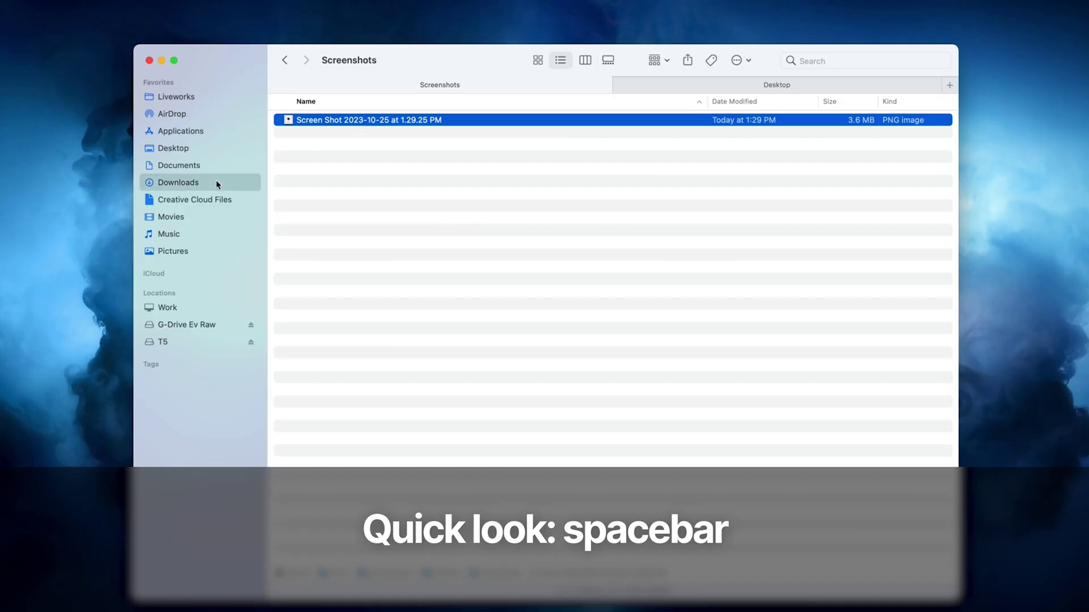
Select several audio tracks in Downloads and preview them with Quick Look.
{"action": "left_click", "coordinate": [216, 182]}
{"action": "key", "text": "Down"}
{"action": "key", "text": "shift+Down"}
{"action": "key", "text": "shift+Down"}
{"action": "key", "text": "space"}
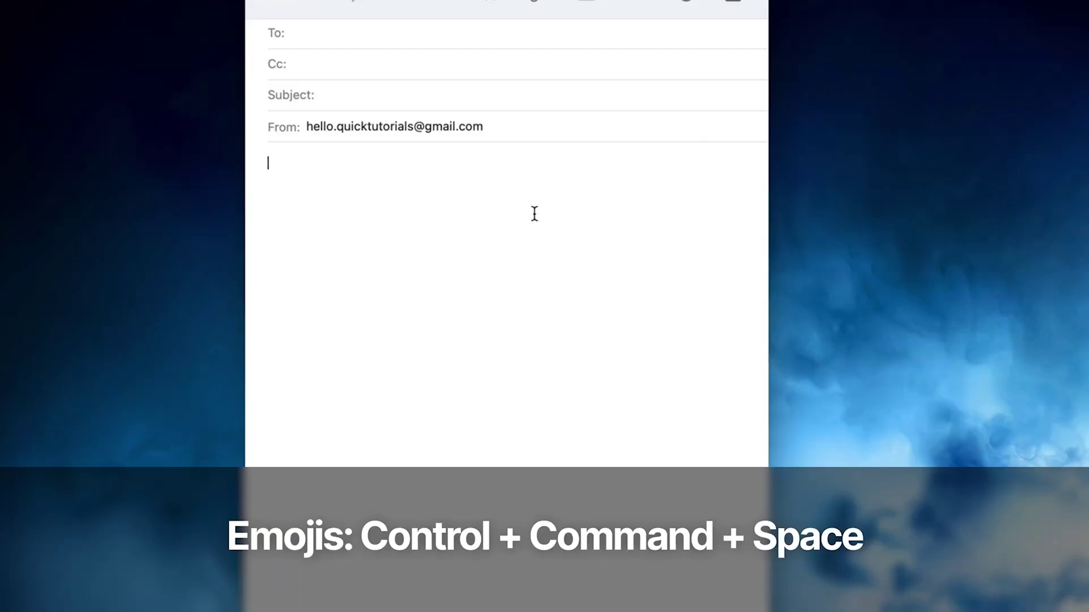
Insert an exploding-head emoji into the Mail message and enlarge it twice.
{"action": "key", "text": "ctrl+super+space"}
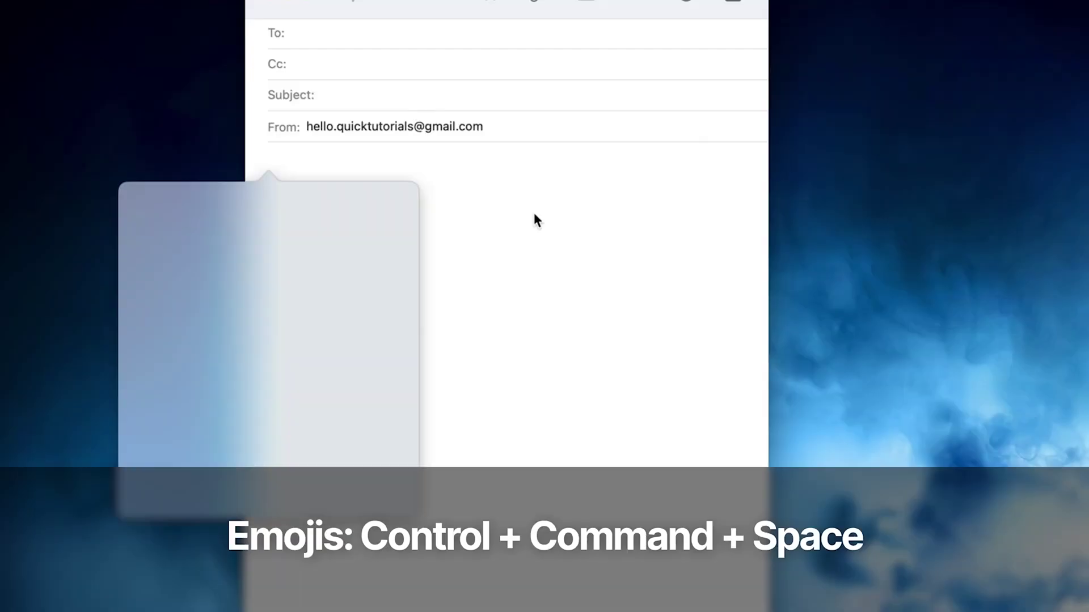
{"action": "left_click", "coordinate": [323, 431]}
{"action": "left_click_drag", "start_coordinate": [301, 170], "coordinate": [253, 168]}
{"action": "key", "text": "super+plus"}
{"action": "key", "text": "super+plus"}
{"action": "key", "text": "super+plus"}
{"action": "key", "text": "super+plus"}
{"action": "key", "text": "super+plus"}
{"action": "key", "text": "super+plus"}
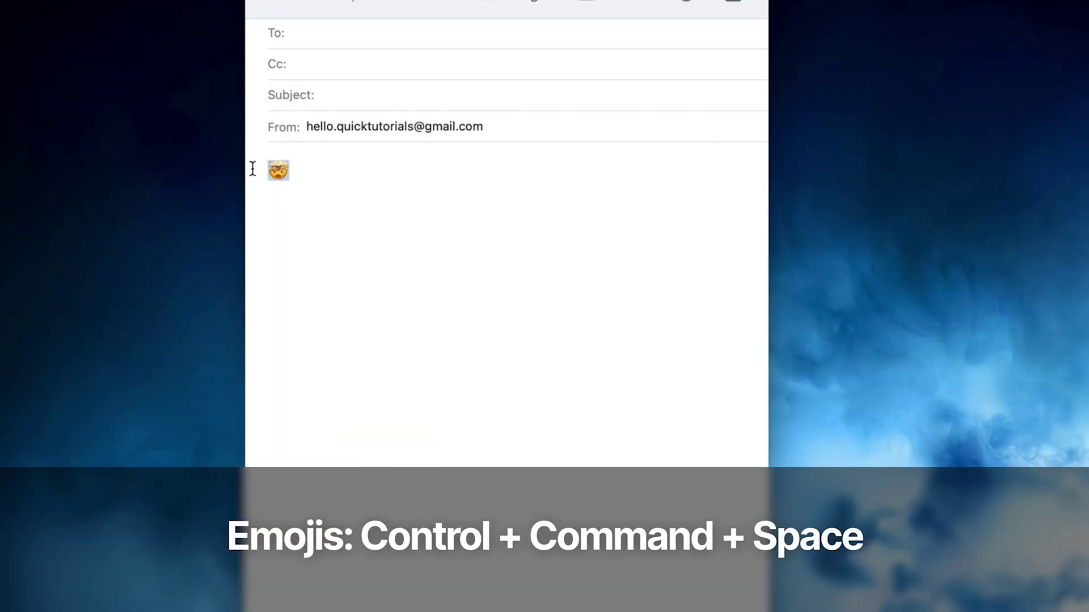
{"action": "key", "text": "super+plus"}
{"action": "key", "text": "super+plus"}
{"action": "key", "text": "super+plus"}
{"action": "key", "text": "super+plus"}
{"action": "key", "text": "super+plus"}
{"action": "key", "text": "super+plus"}
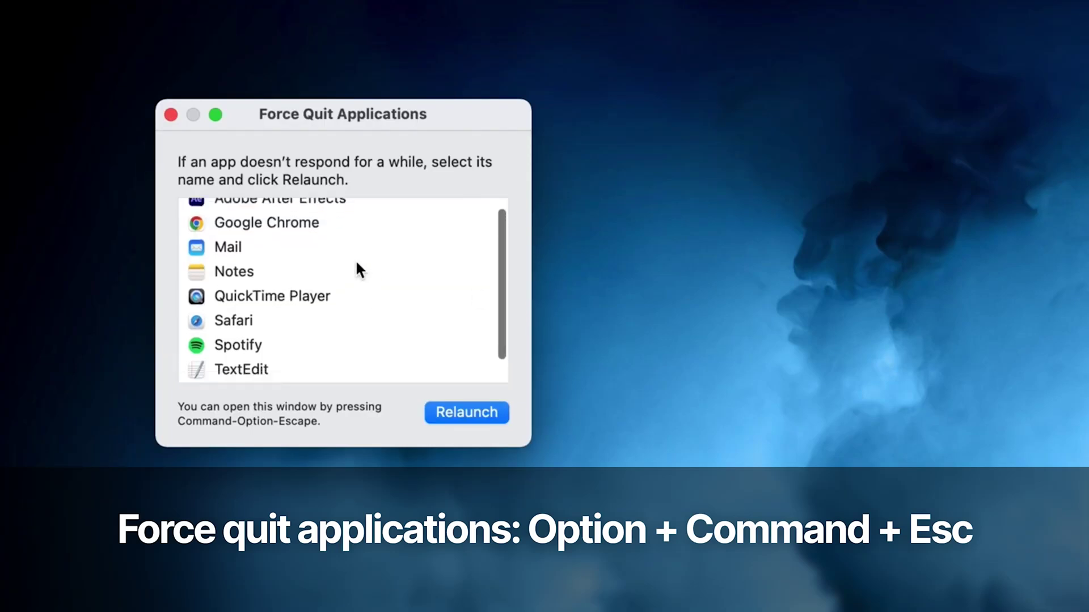
Force quit Mail from the Force Quit Applications list, then close the extra Finder tab.
{"action": "left_click", "coordinate": [274, 246]}
{"action": "left_click", "coordinate": [431, 412]}
{"action": "left_click", "coordinate": [492, 301]}
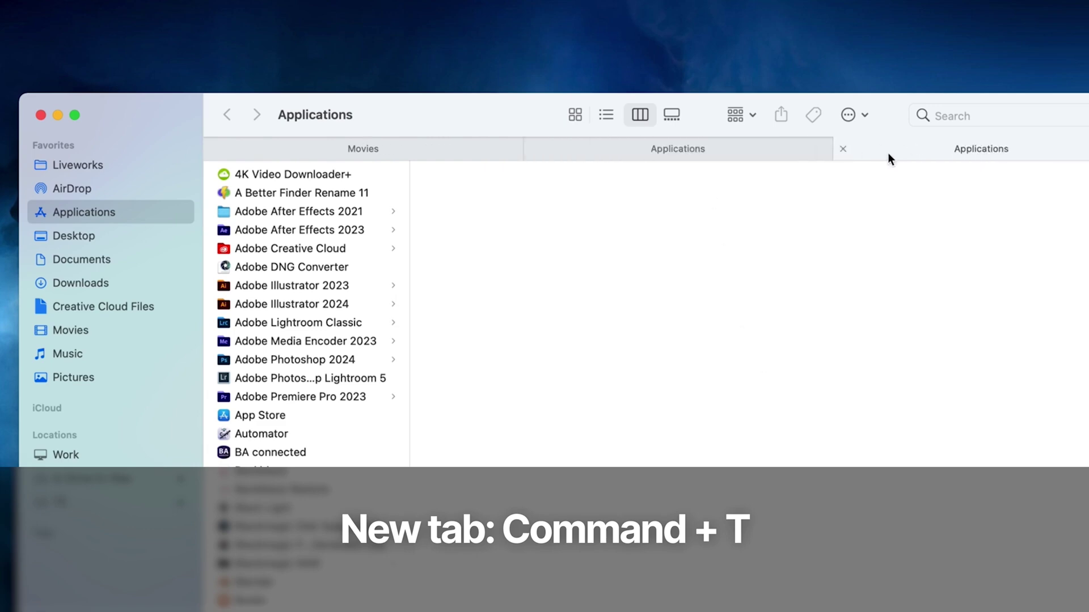
{"action": "left_click", "coordinate": [688, 148]}
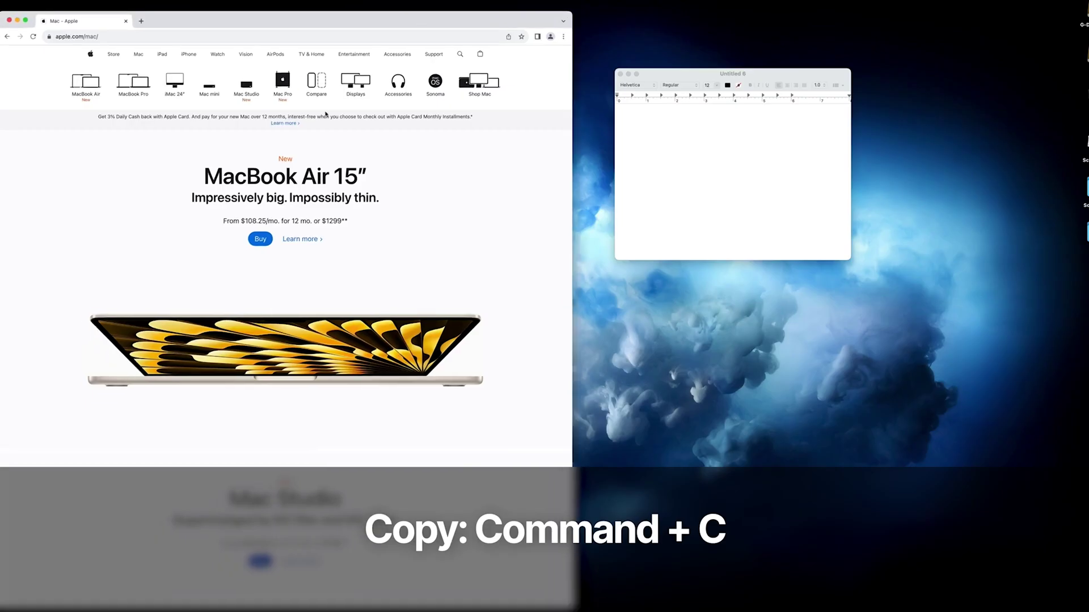
Paste the MacBook Air 15″ headline and subtitle, with styling, into TextEdit's Untitled 6.
{"action": "left_click_drag", "start_coordinate": [203, 171], "coordinate": [395, 206]}
{"action": "key", "text": "super+c"}
{"action": "left_click", "coordinate": [696, 136]}
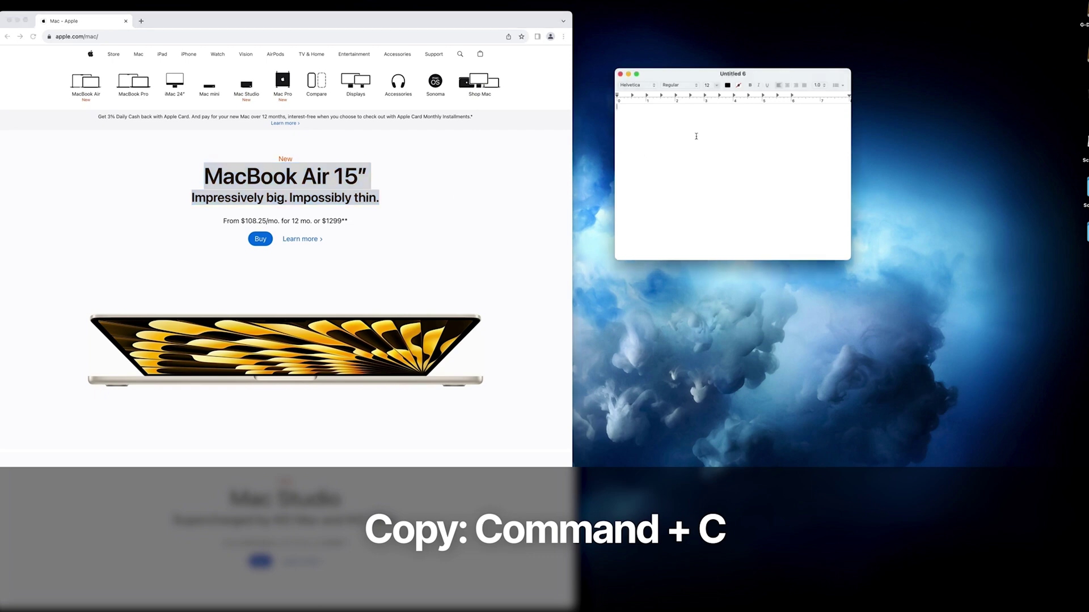
{"action": "key", "text": "super+v"}
Paste the same text as plain unstyled text into a new document, Untitled 7.
{"action": "key", "text": "super+n"}
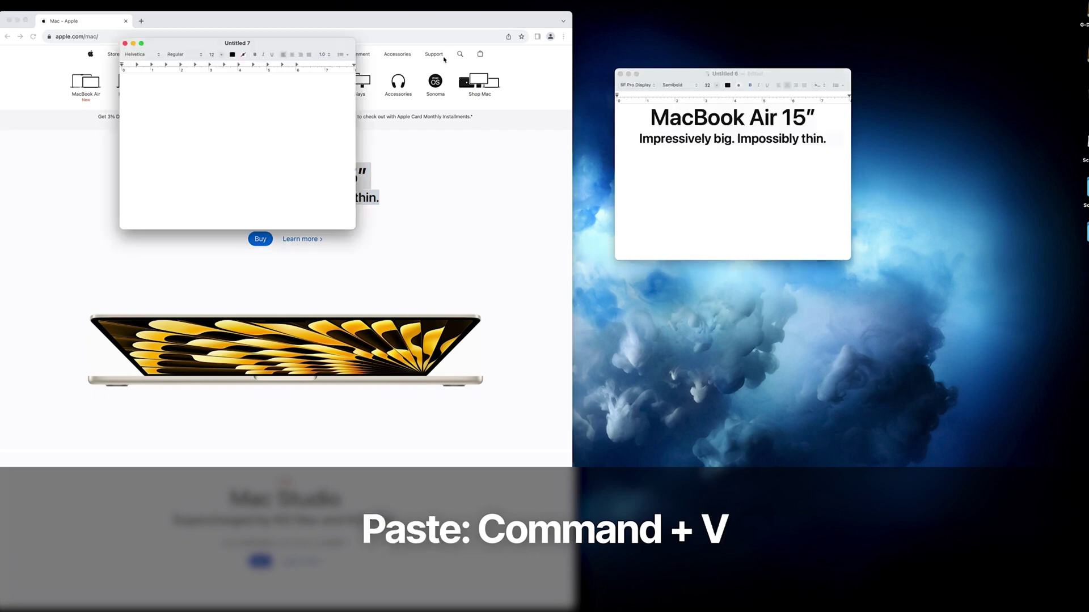
{"action": "left_click_drag", "start_coordinate": [282, 42], "coordinate": [774, 279]}
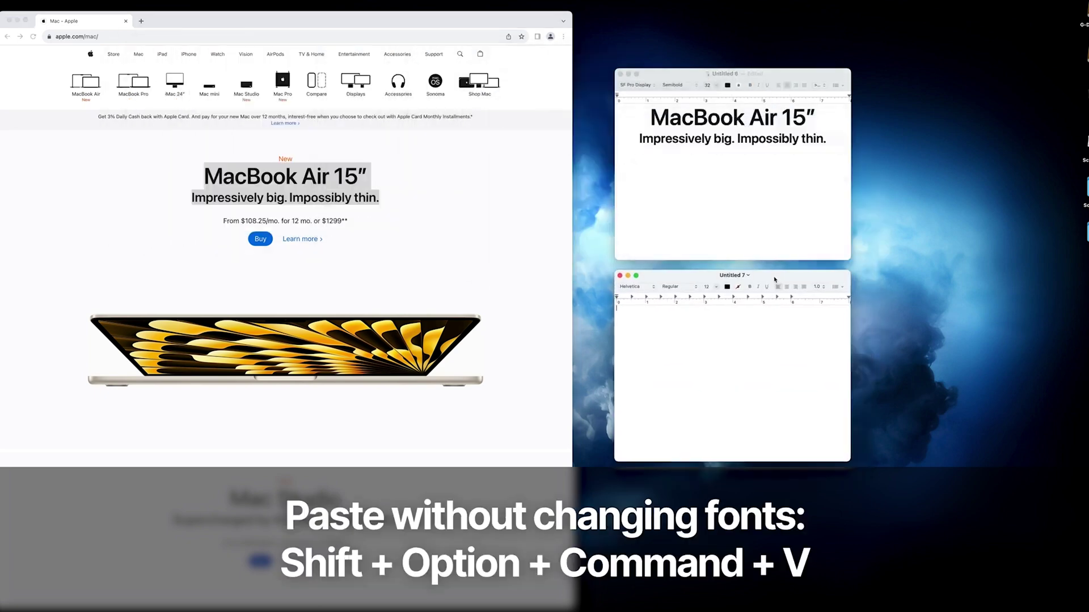
{"action": "key", "text": "shift+alt+super+v"}
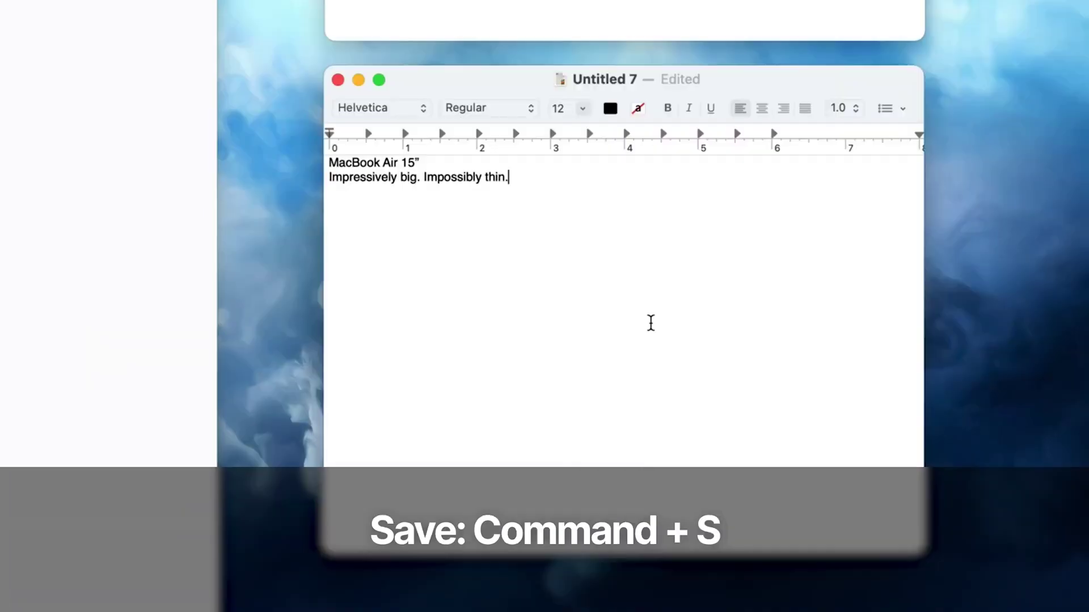
Save the document under the name MBA and bring up its Print dialog.
{"action": "key", "text": "super+s"}
{"action": "type", "text": "MBA"}
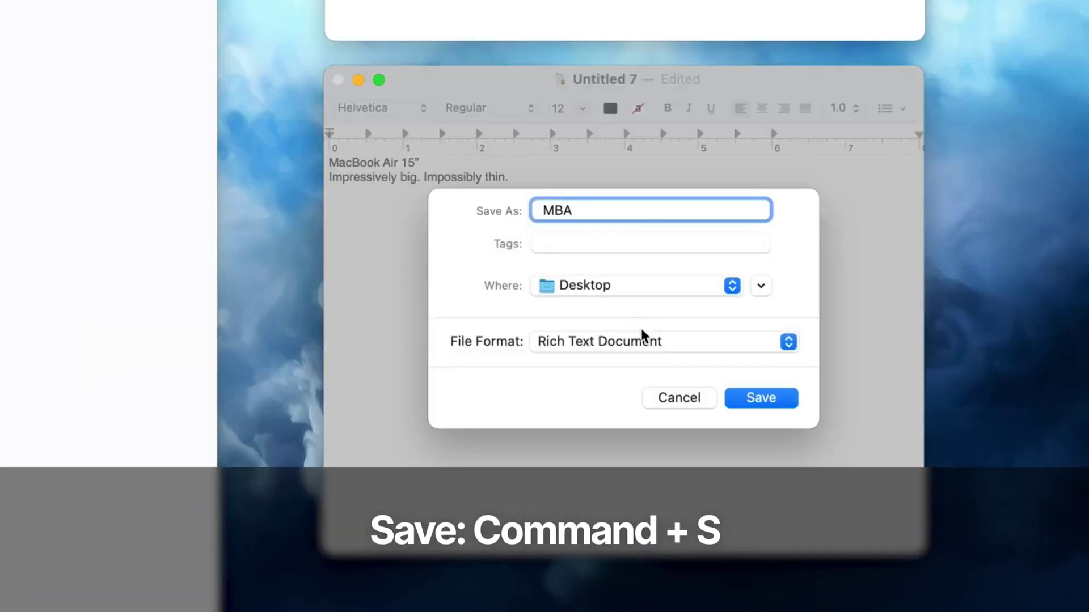
{"action": "left_click", "coordinate": [767, 401]}
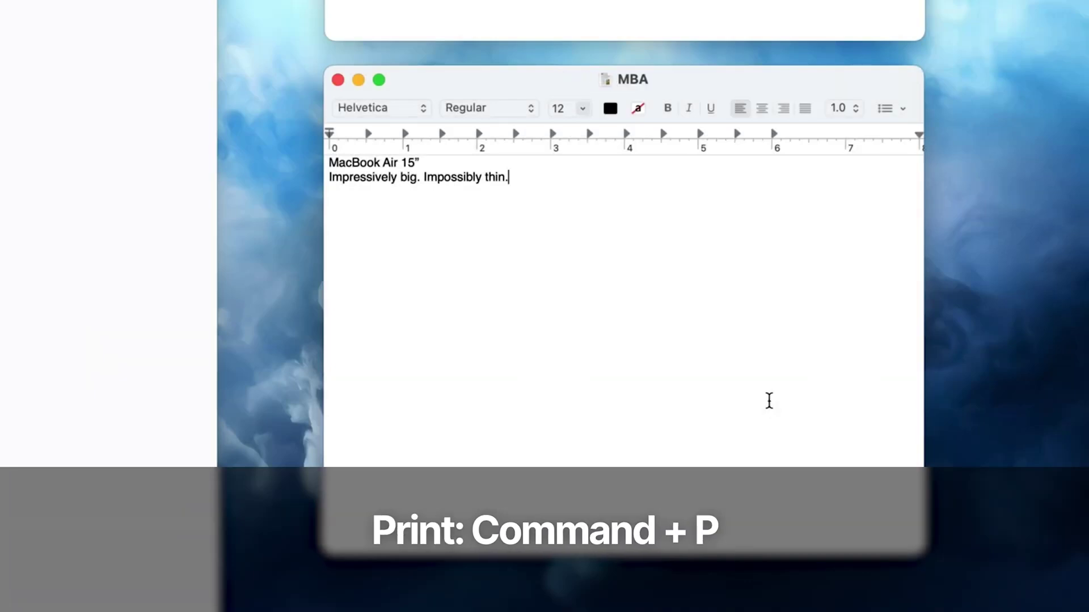
{"action": "key", "text": "super+p"}
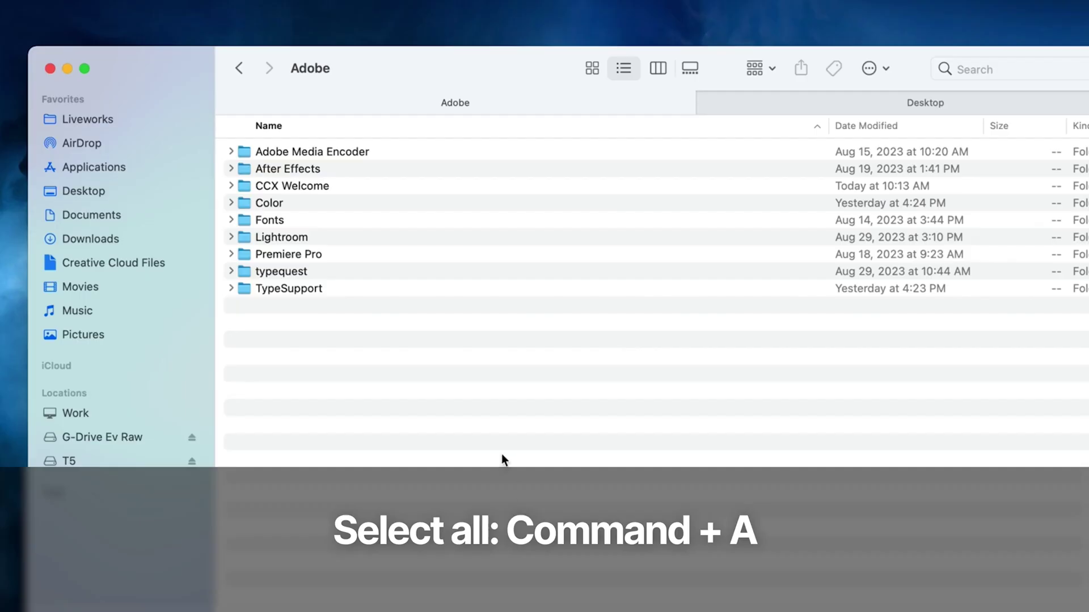
Select all folders in Adobe, move Untitled to the Trash, and undo that.
{"action": "key", "text": "super+a"}
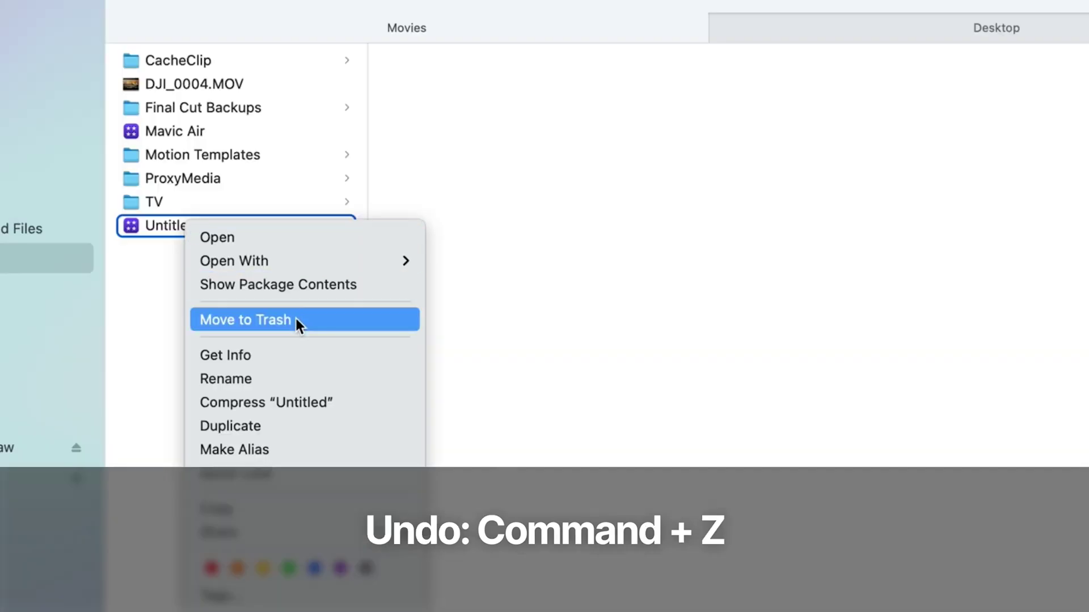
{"action": "left_click", "coordinate": [296, 321]}
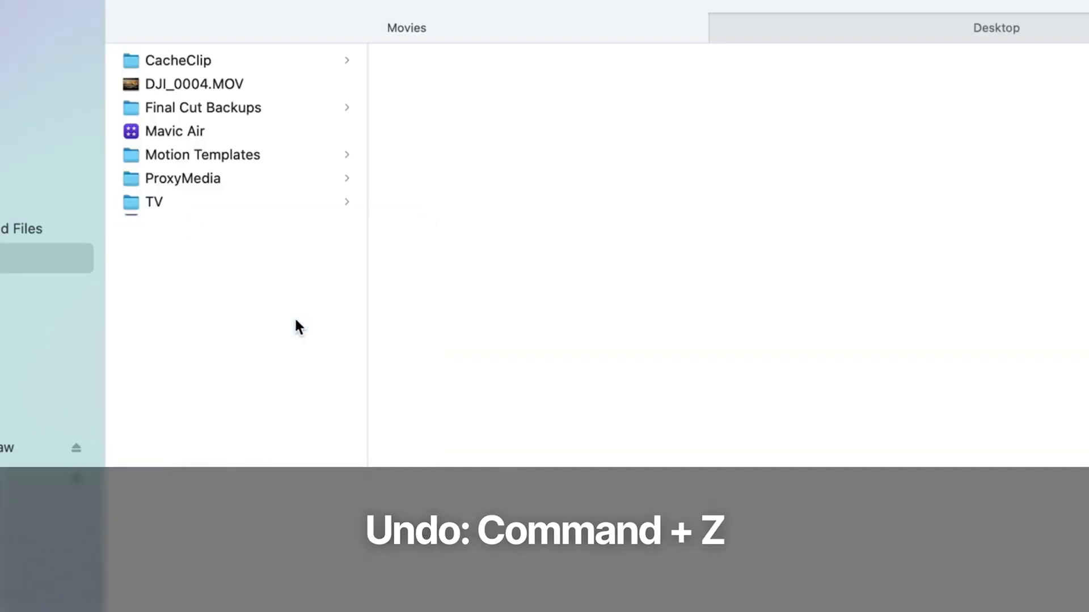
{"action": "key", "text": "super+z"}
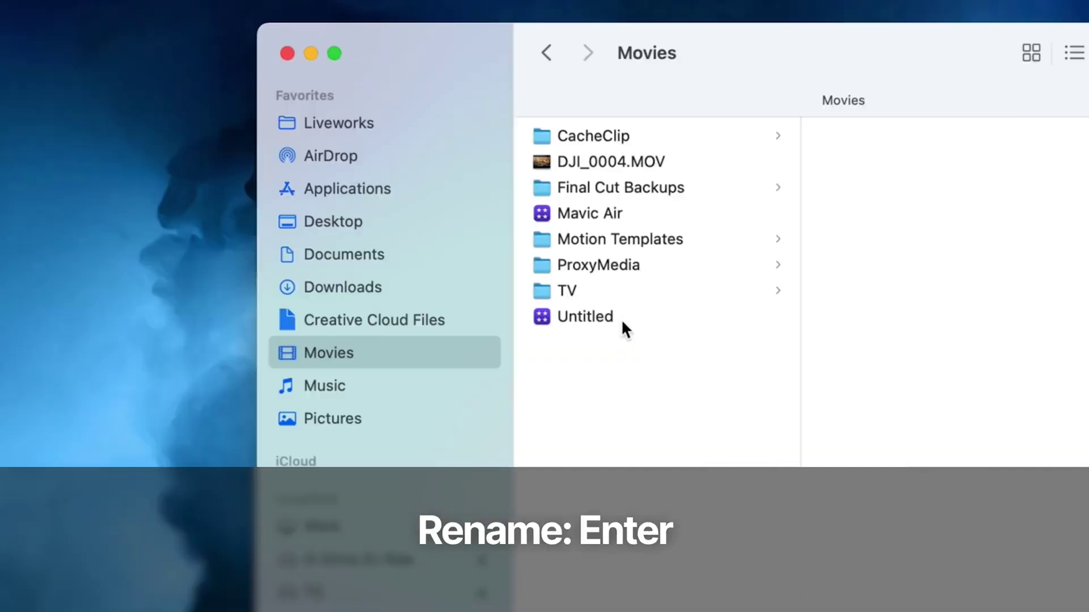
Rename the Untitled item in Movies to FinalCutPro.
{"action": "left_click", "coordinate": [621, 318]}
{"action": "key", "text": "Return"}
{"action": "type", "text": "FinalCutPro"}
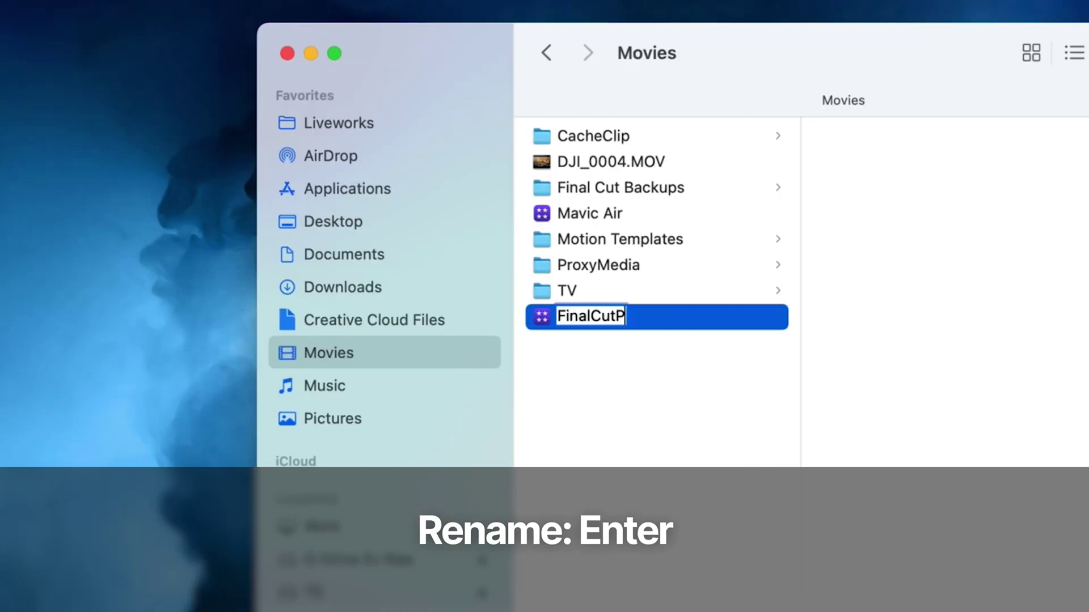
{"action": "key", "text": "Return"}
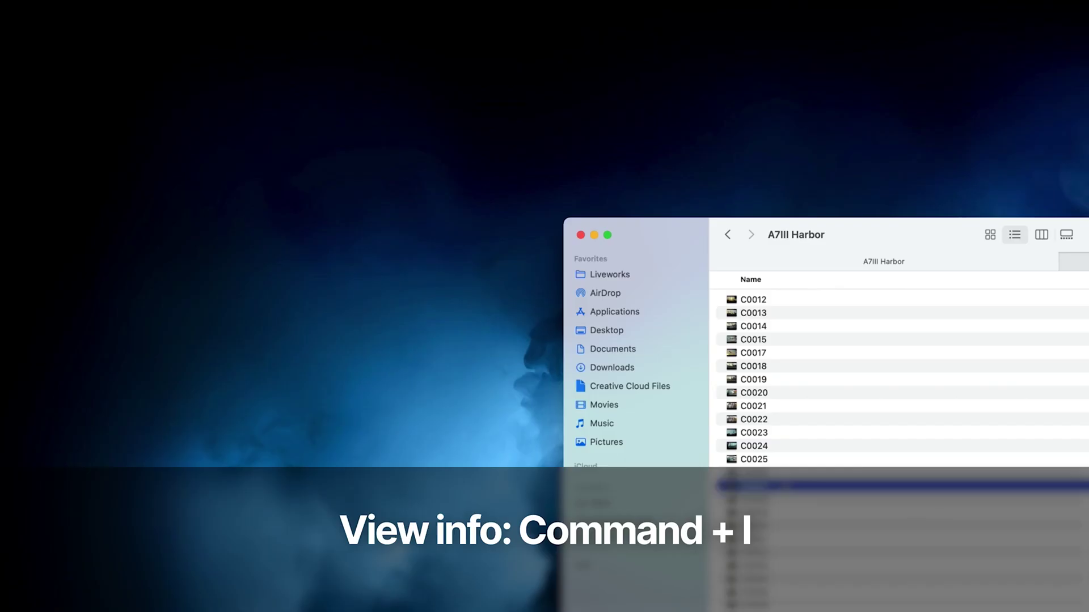
Show info for clip C0027, then combined info for every clip in the folder.
{"action": "key", "text": "super+i"}
{"action": "left_click_drag", "start_coordinate": [157, 27], "coordinate": [379, 85]}
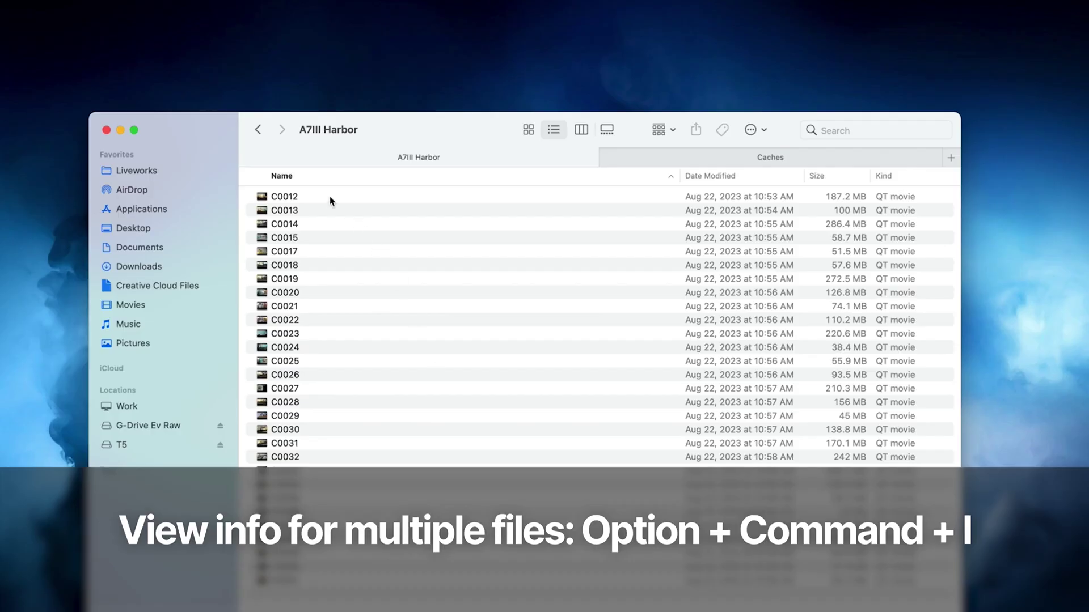
{"action": "left_click_drag", "start_coordinate": [330, 202], "coordinate": [328, 446]}
{"action": "key", "text": "super+a"}
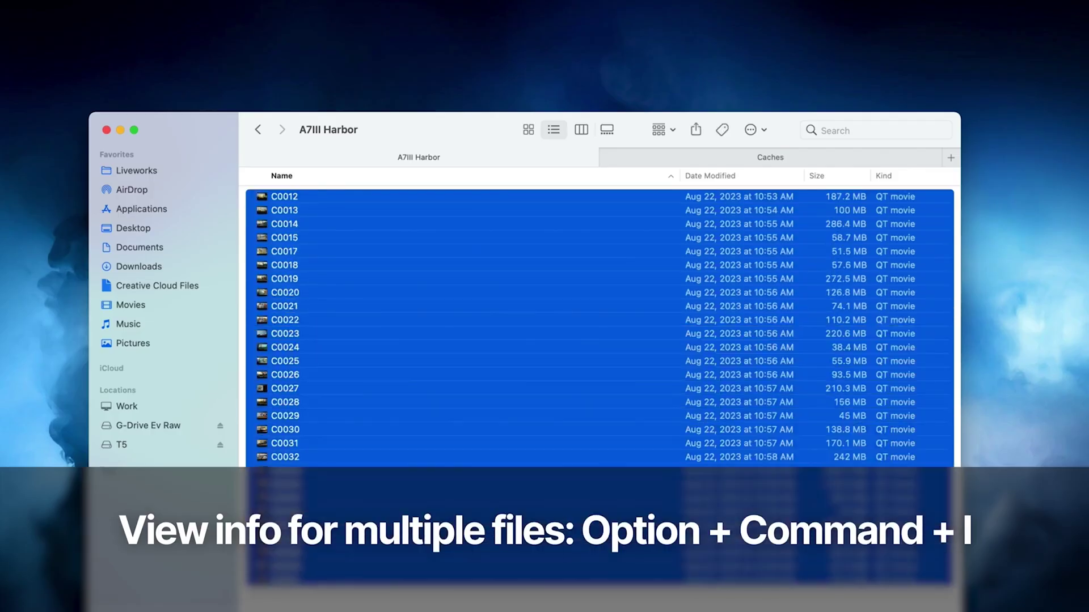
{"action": "key", "text": "alt+super+i"}
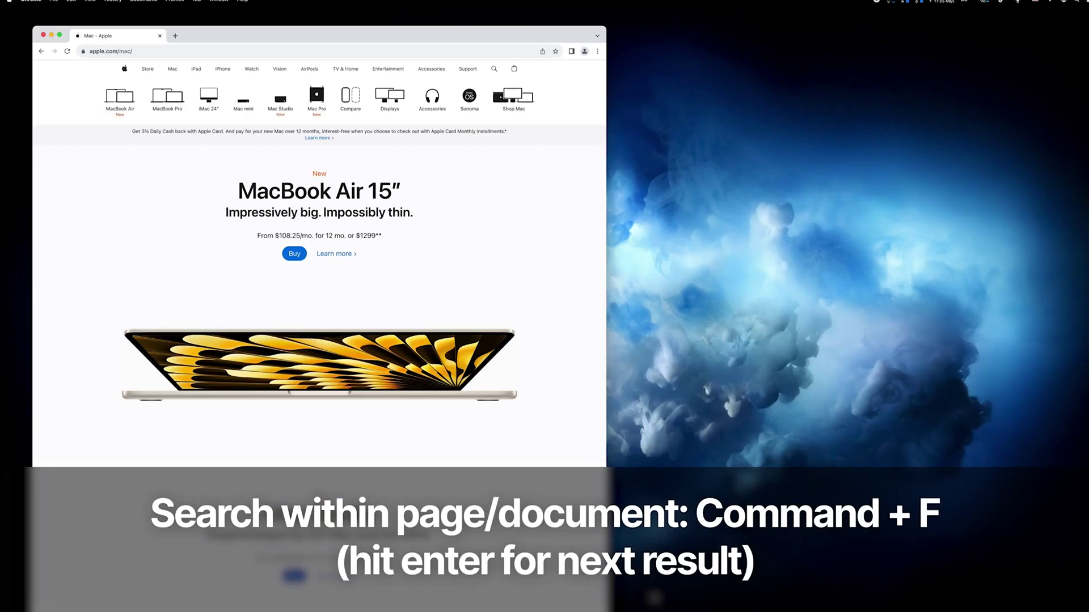
Search the Mac page for 'battery' and step through its matches.
{"action": "key", "text": "super+f"}
{"action": "type", "text": "battery"}
{"action": "key", "text": "Return"}
{"action": "key", "text": "Return"}
{"action": "key", "text": "Return"}
{"action": "key", "text": "Return"}
{"action": "key", "text": "Return"}
{"action": "key", "text": "Return"}
{"action": "key", "text": "Return"}
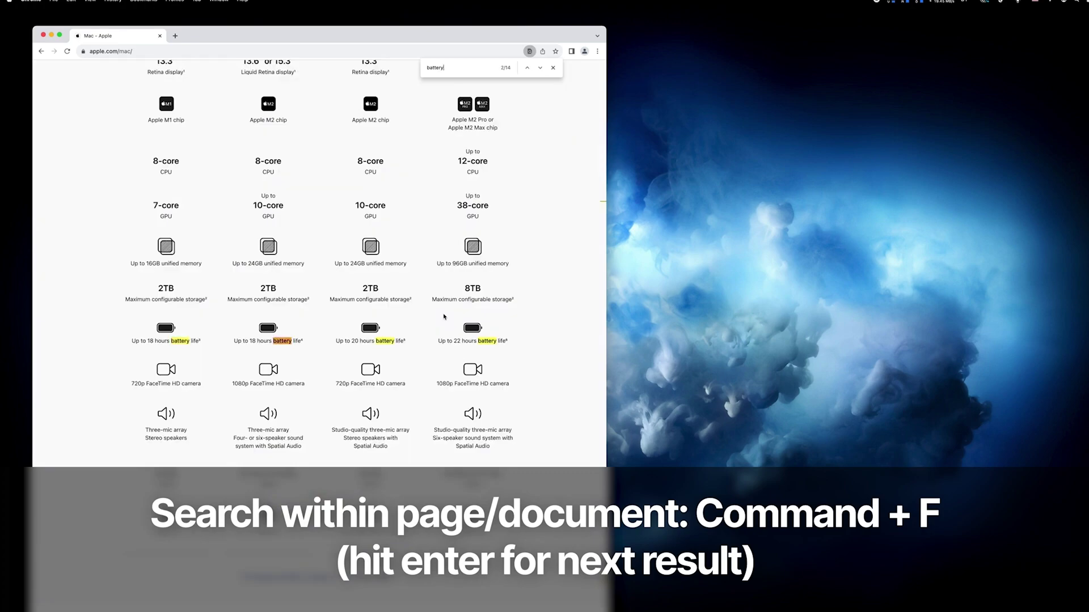
{"action": "key", "text": "Return"}
{"action": "key", "text": "Return"}
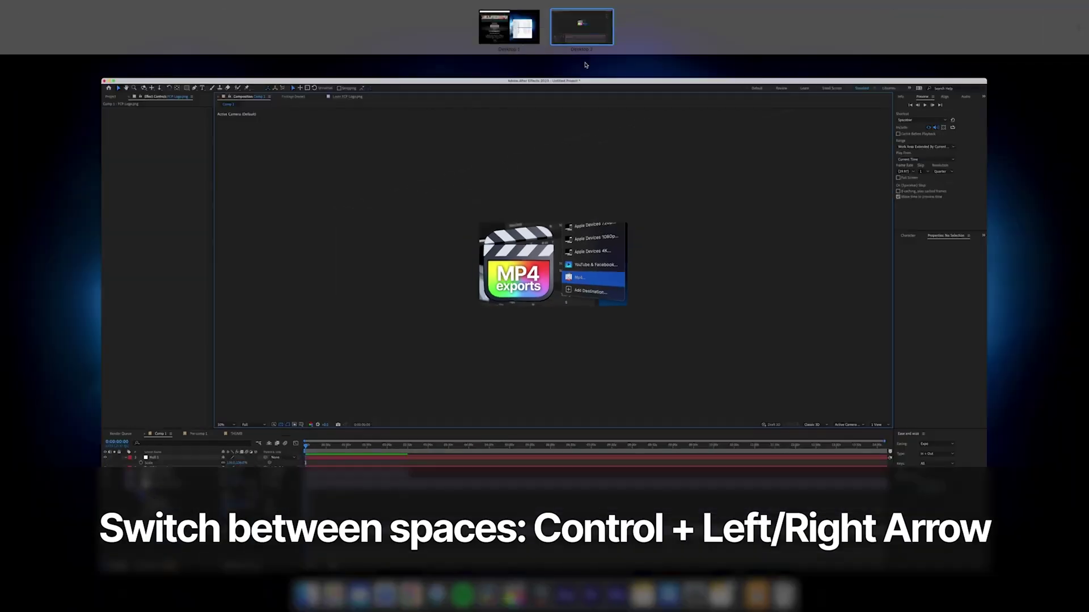
Switch between the After Effects full-screen space and the Chrome and Finder desktop.
{"action": "key", "text": "Escape"}
{"action": "key", "text": "ctrl+Left"}
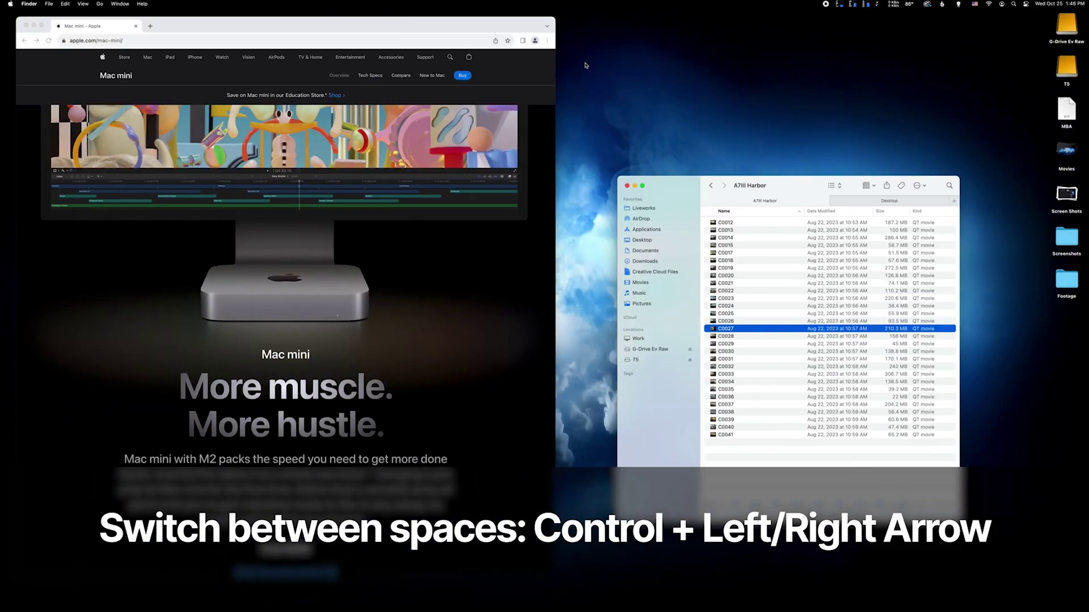
{"action": "key", "text": "ctrl+Right"}
{"action": "key", "text": "ctrl+Left"}
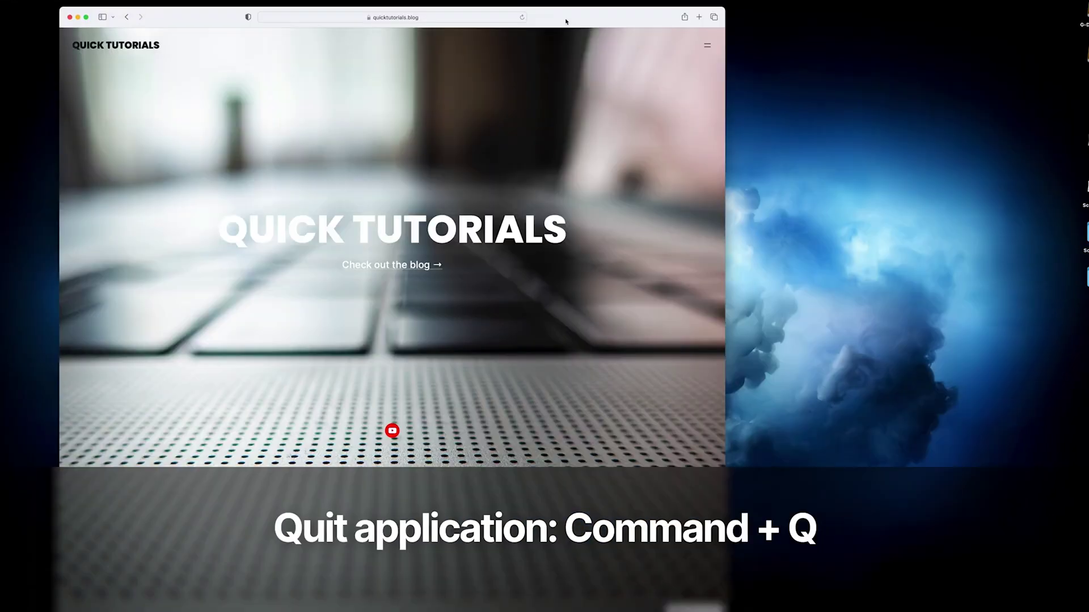
Quit Safari, then close Chrome's YouTube and Apple tabs, leaving the Mac mini tab.
{"action": "key", "text": "super+q"}
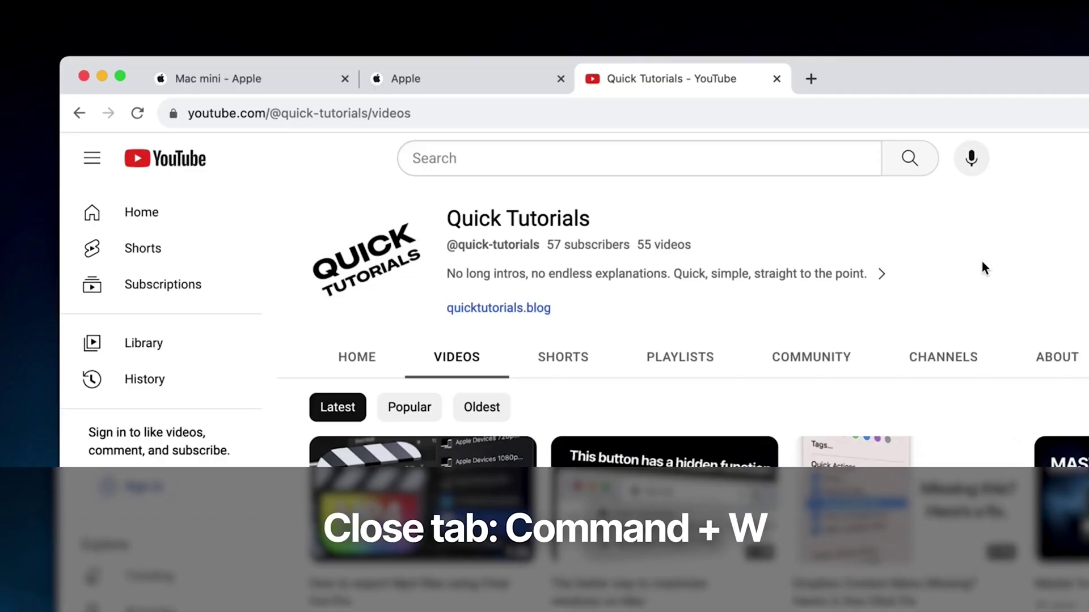
{"action": "key", "text": "super+w"}
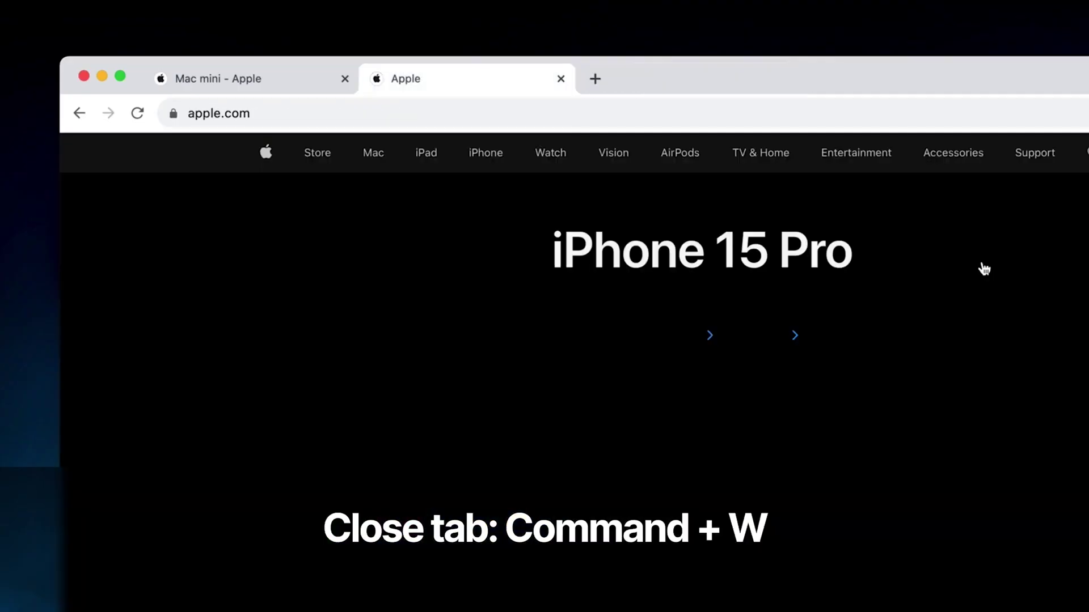
{"action": "key", "text": "super+w"}
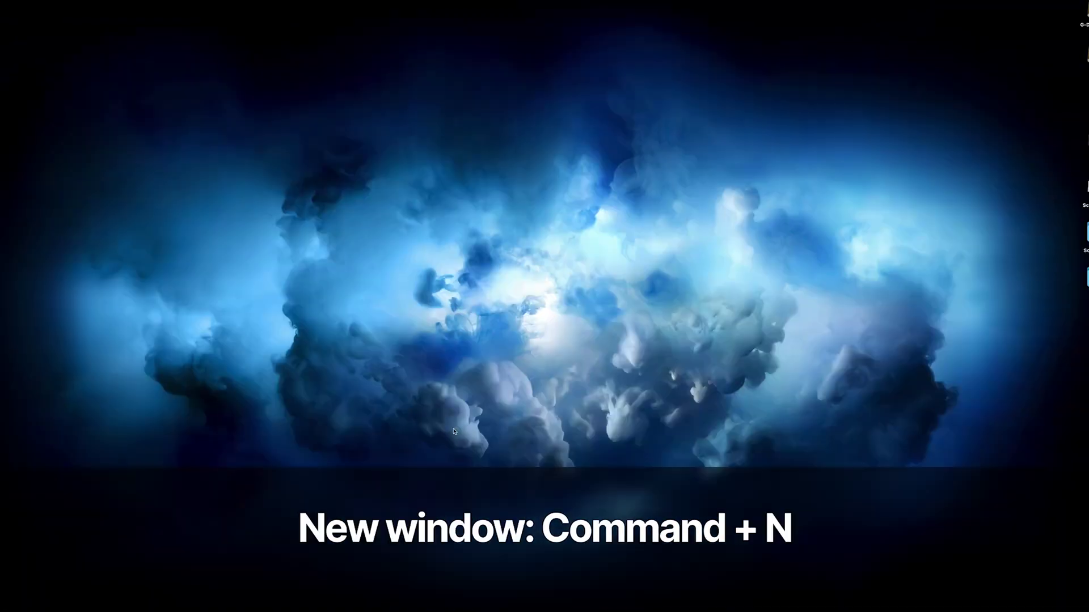
Open a new Chrome window and load apple.com.
{"action": "key", "text": "super+n"}
{"action": "type", "text": "apple."}
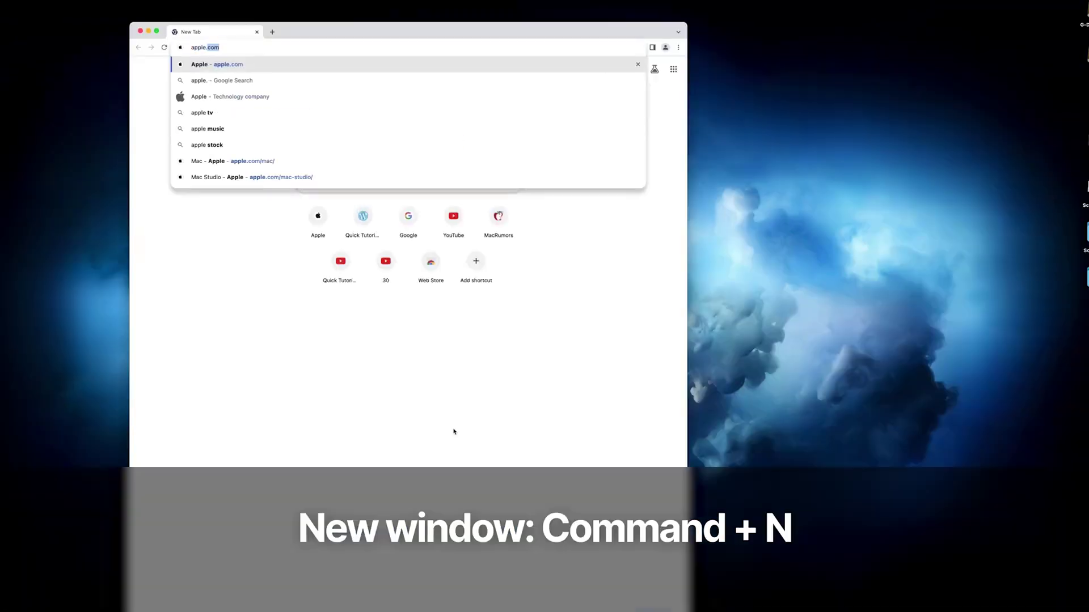
{"action": "key", "text": "Return"}
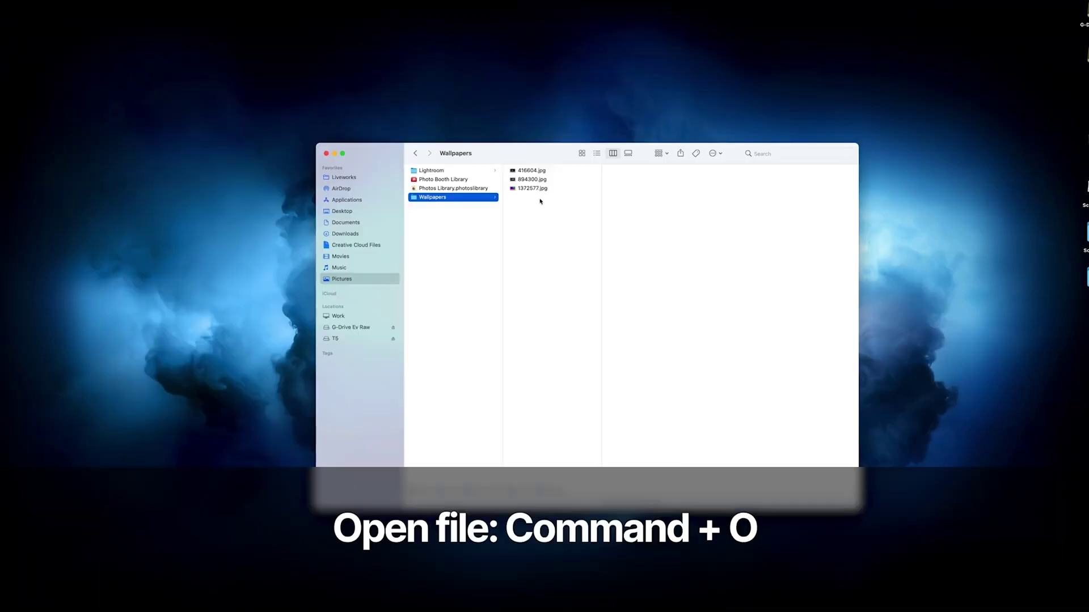
Open the wallpaper 1372577.jpg in Preview, then reopen it while hiding Finder.
{"action": "left_click", "coordinate": [542, 188]}
{"action": "key", "text": "super+o"}
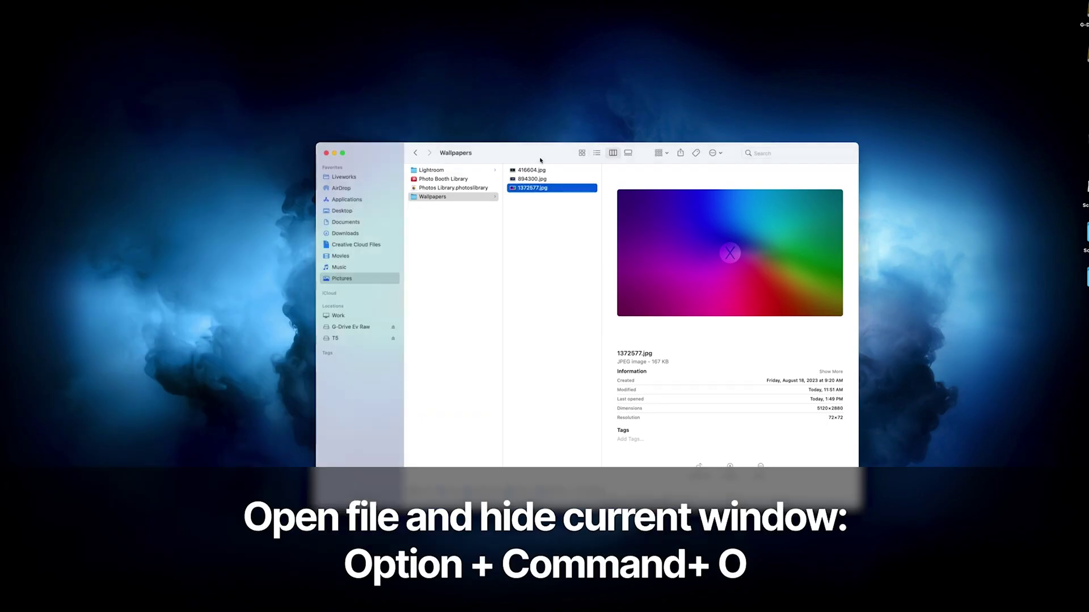
{"action": "key", "text": "alt+super+o"}
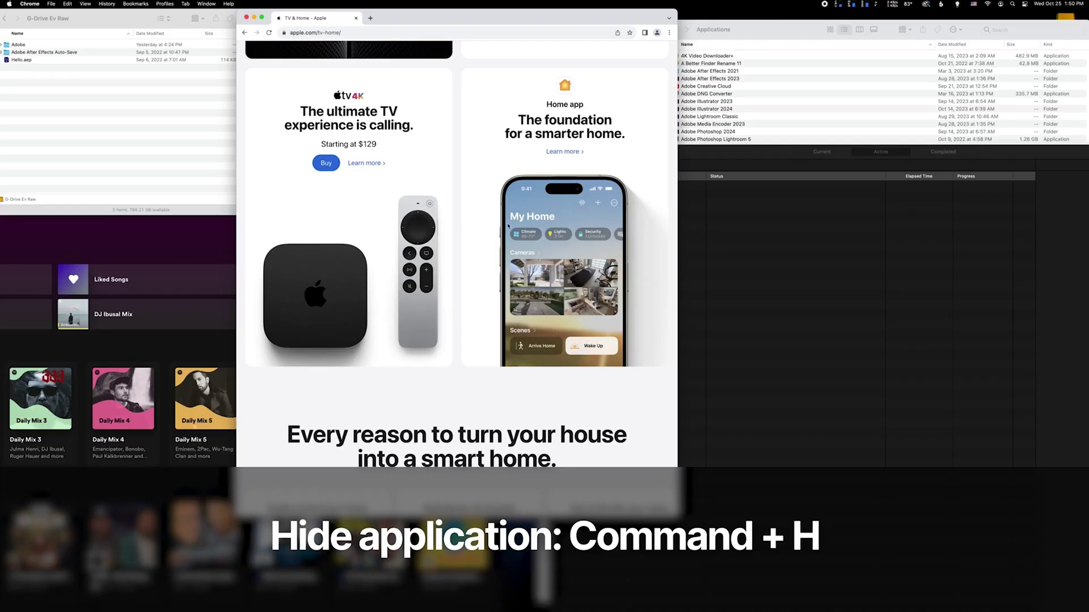
Hide Chrome and restore it, hide all other apps, then minimize the Movies and all Finder windows.
{"action": "key", "text": "super+h"}
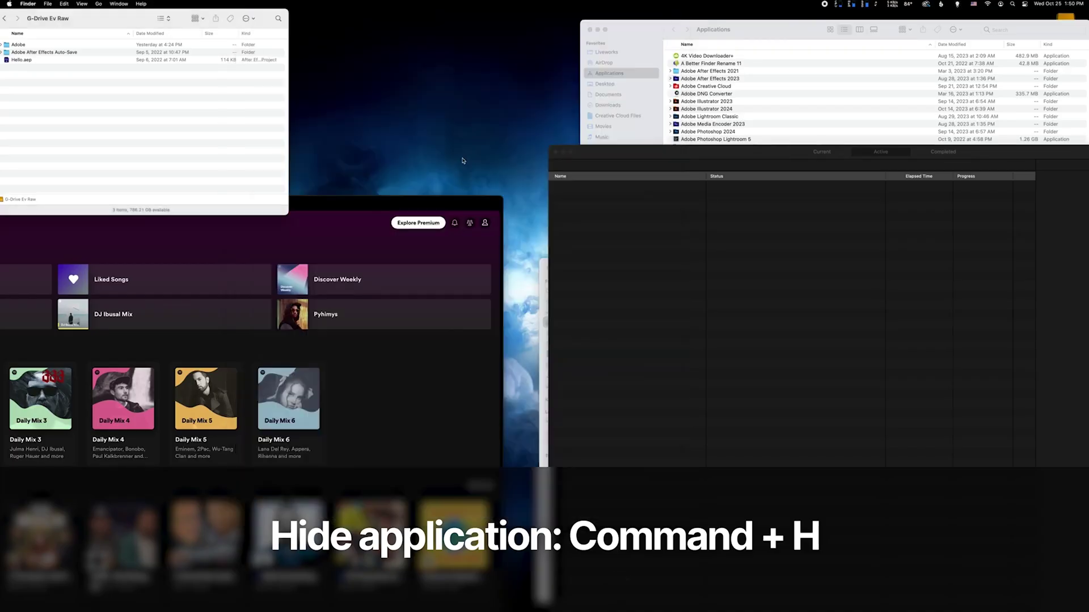
{"action": "key", "text": "super+Tab"}
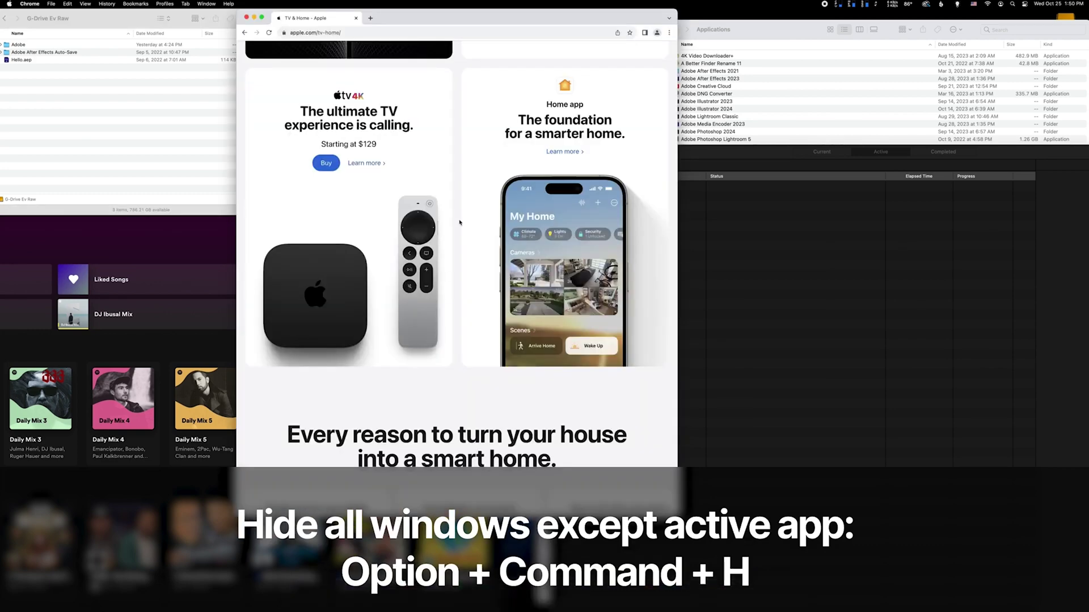
{"action": "key", "text": "alt+super+h"}
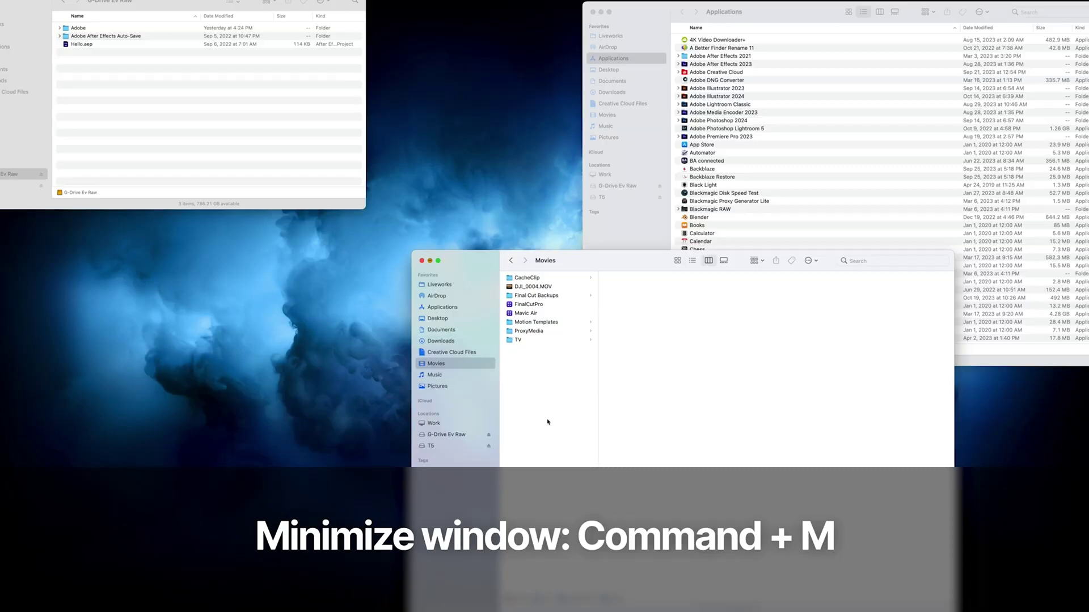
{"action": "key", "text": "super+m"}
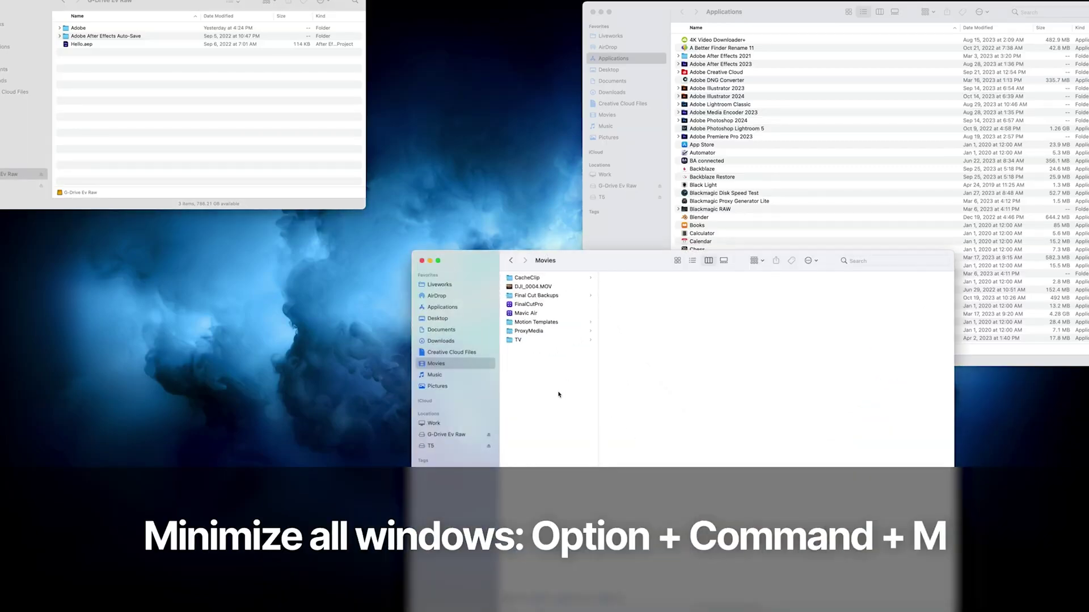
{"action": "key", "text": "alt+super+m"}
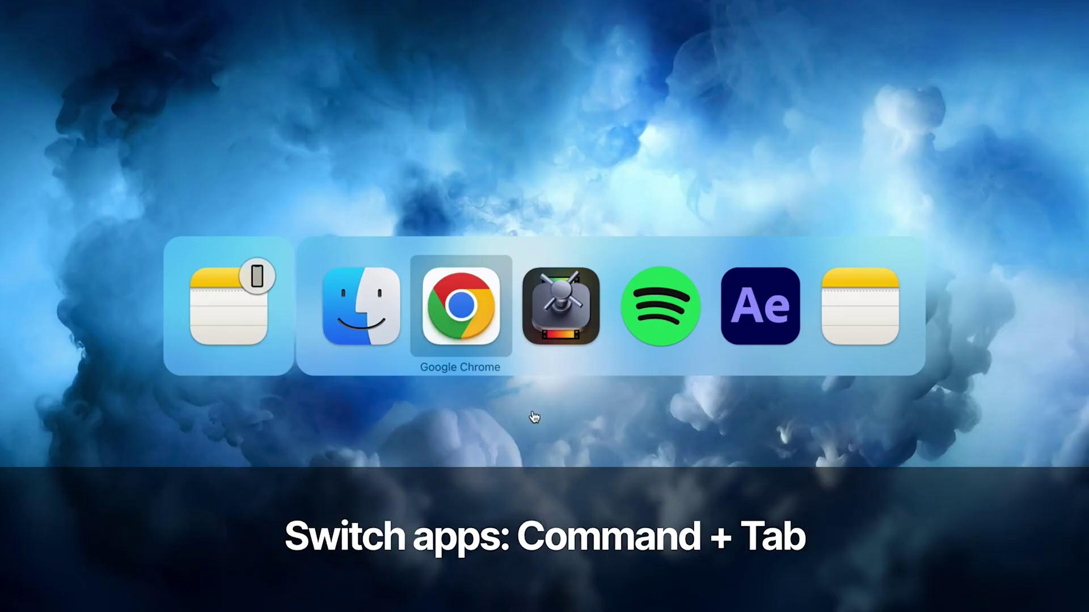
Step the Command+Tab app switcher from Google Chrome over to Notes.
{"action": "key", "text": "super+Tab"}
{"action": "key", "text": "super+Tab"}
{"action": "key", "text": "super+Tab"}
{"action": "key", "text": "super+Tab"}
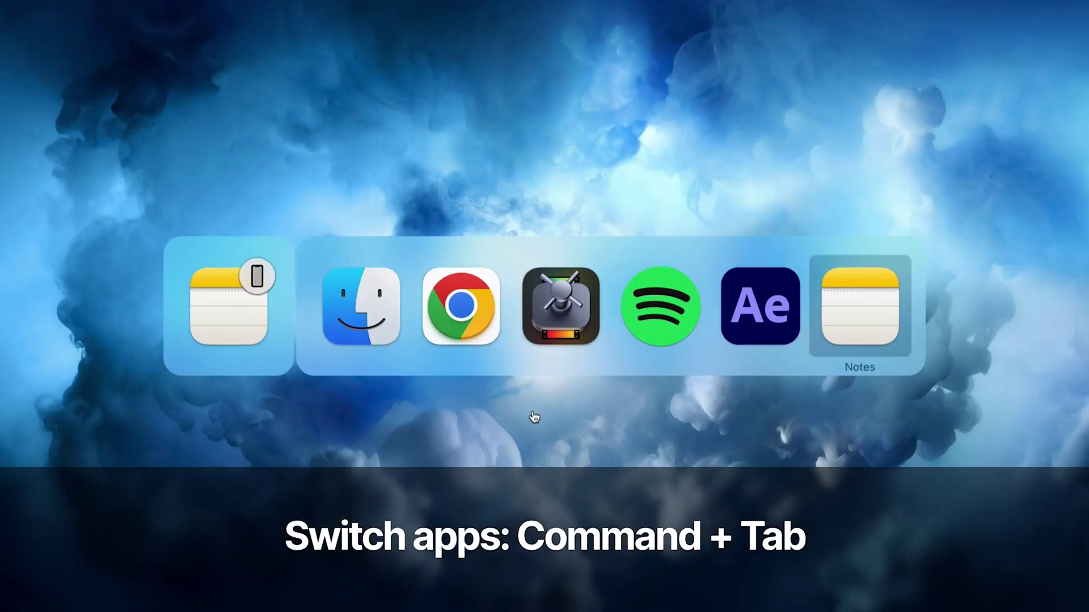